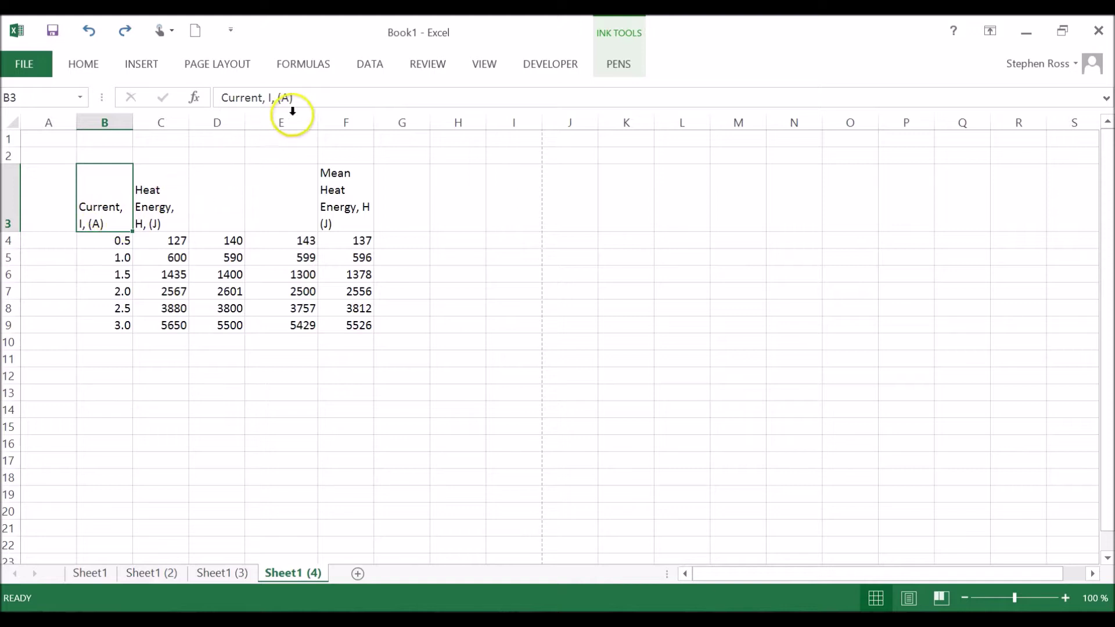
Step: Edit the B3 header to read 'Current, I, (A) (±0.2)', inserting the ± symbol
{"action": "left_click", "coordinate": [311, 97]}
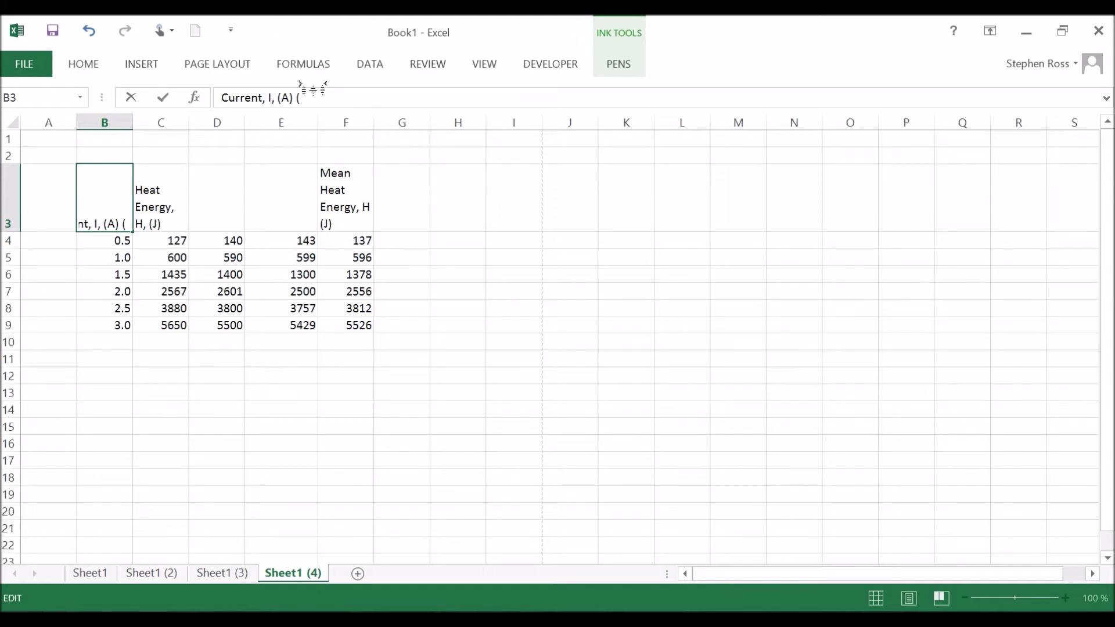
{"action": "left_click", "coordinate": [141, 64]}
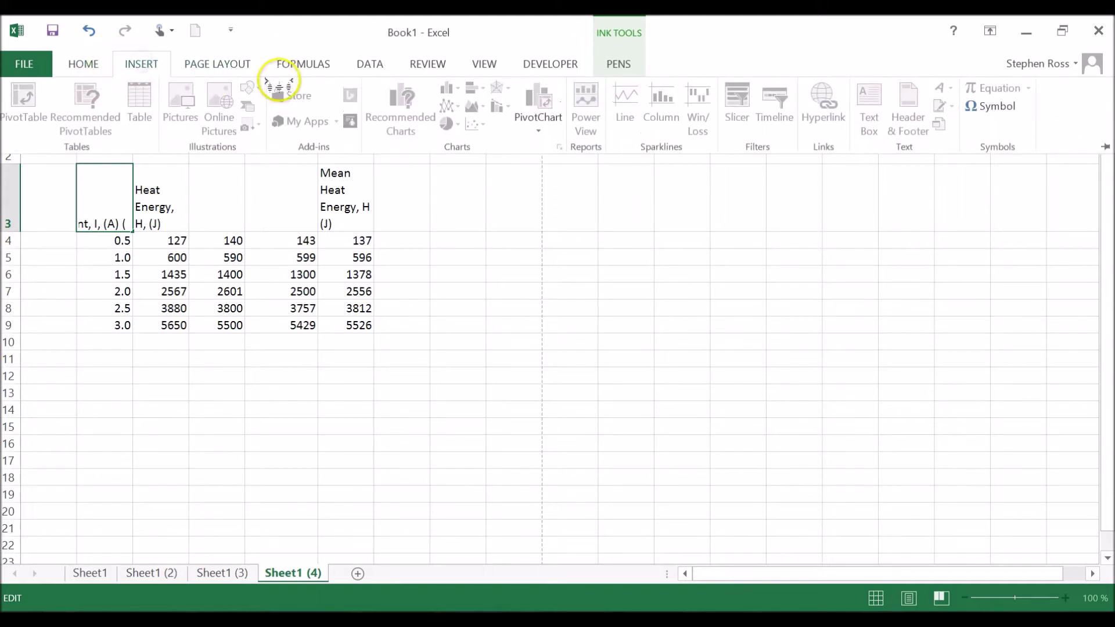
{"action": "left_click", "coordinate": [993, 107]}
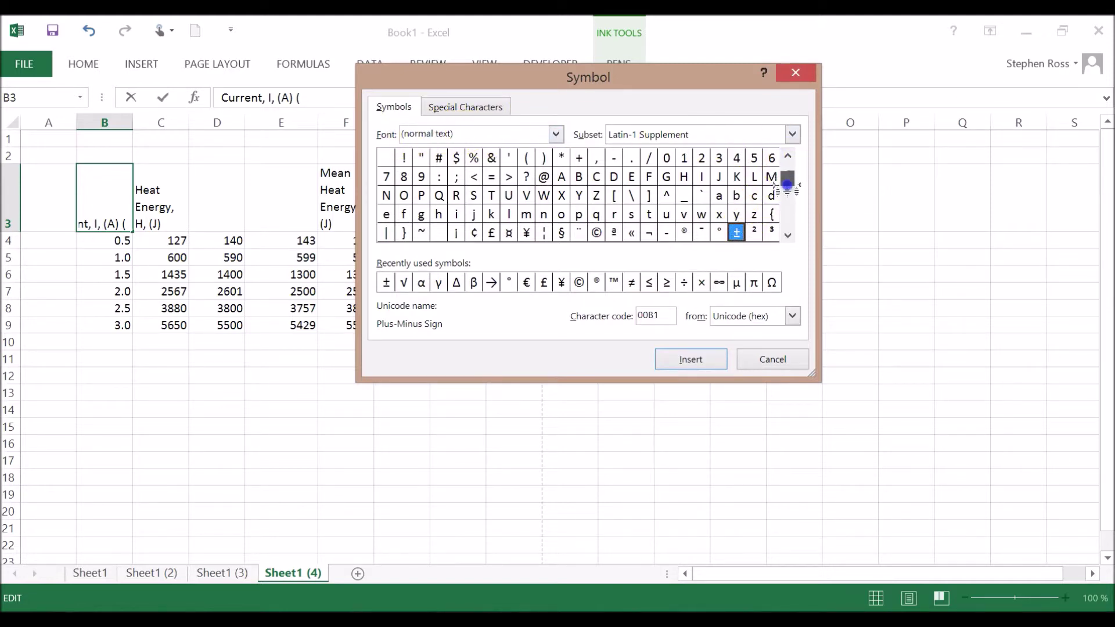
{"action": "left_click", "coordinate": [711, 358]}
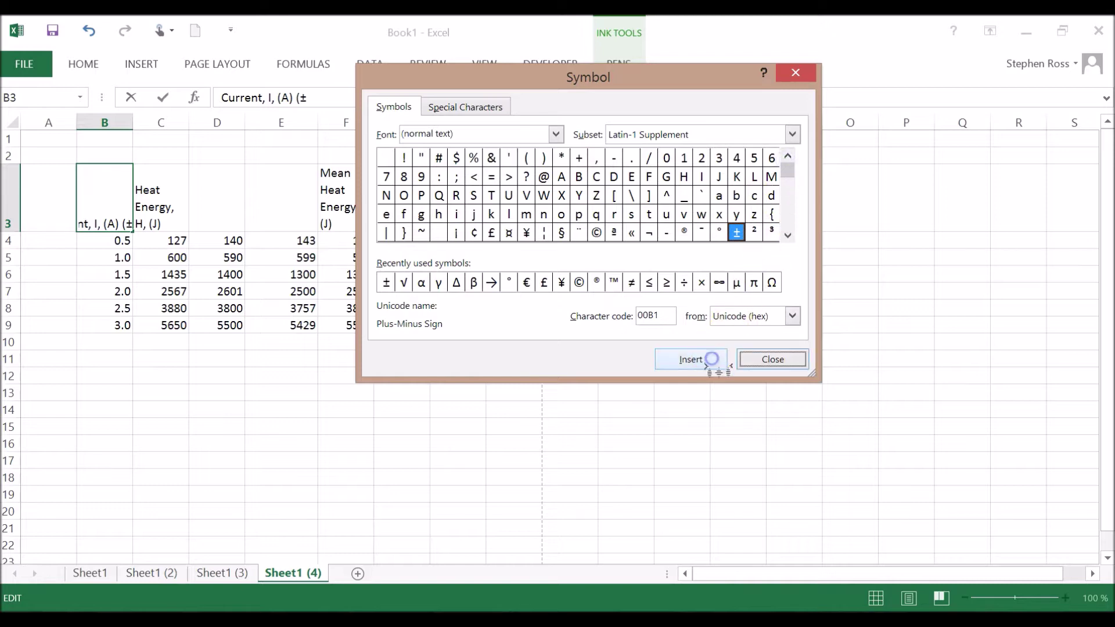
{"action": "left_click", "coordinate": [771, 359]}
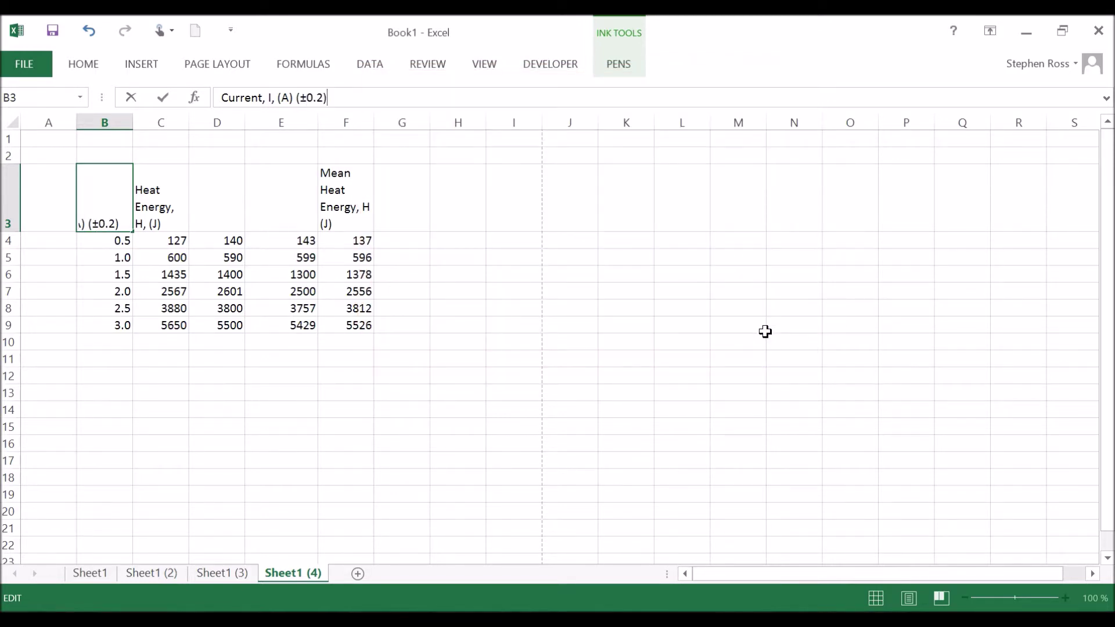
{"action": "key", "text": "Return"}
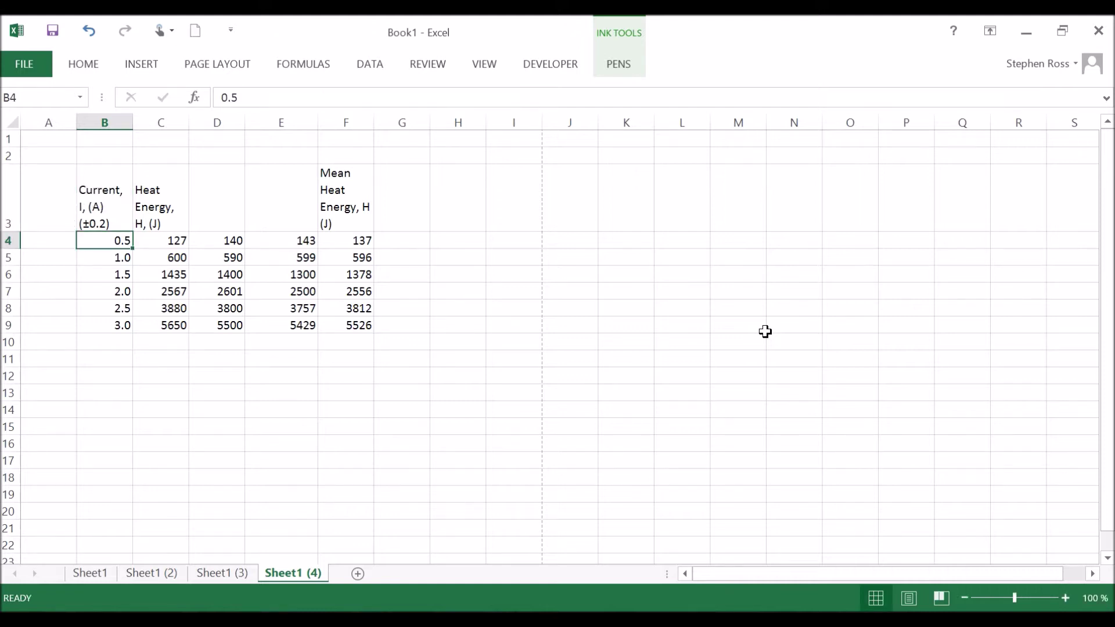
Step: Edit the C3 header to read 'Heat Energy, H, (J) (±1)' with an inserted ± symbol
{"action": "left_click", "coordinate": [157, 209]}
{"action": "left_click", "coordinate": [349, 97]}
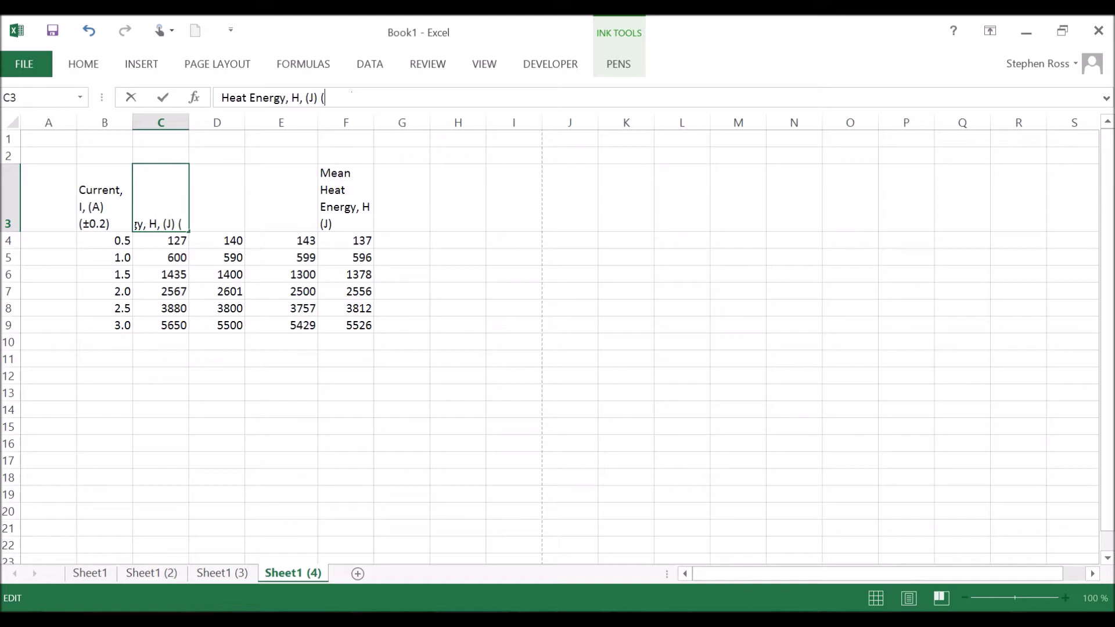
{"action": "left_click", "coordinate": [141, 58]}
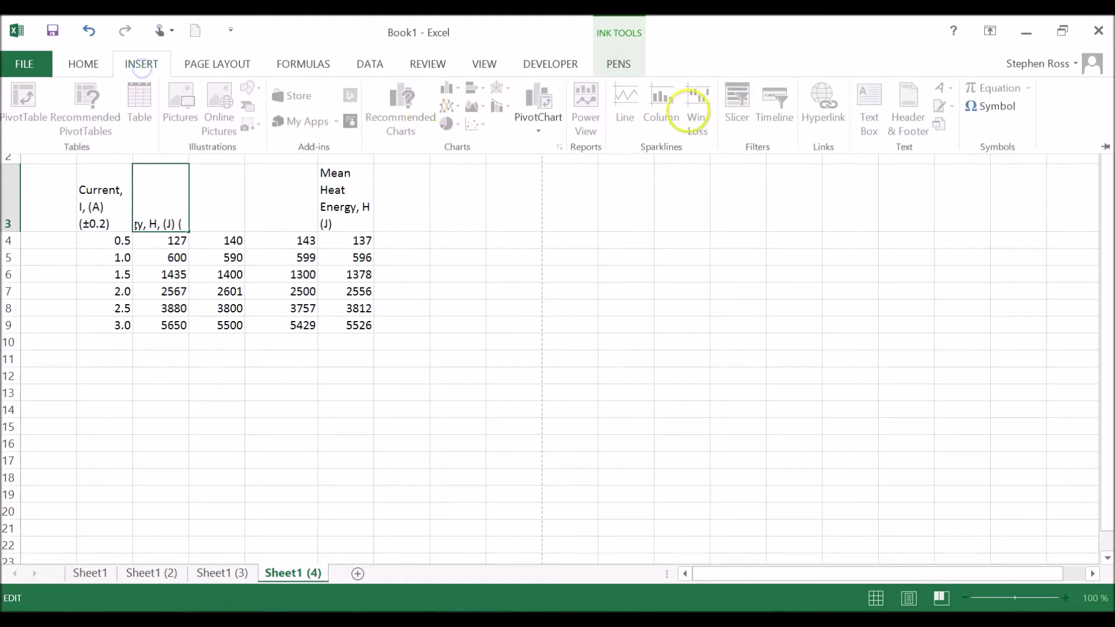
{"action": "left_click", "coordinate": [984, 109]}
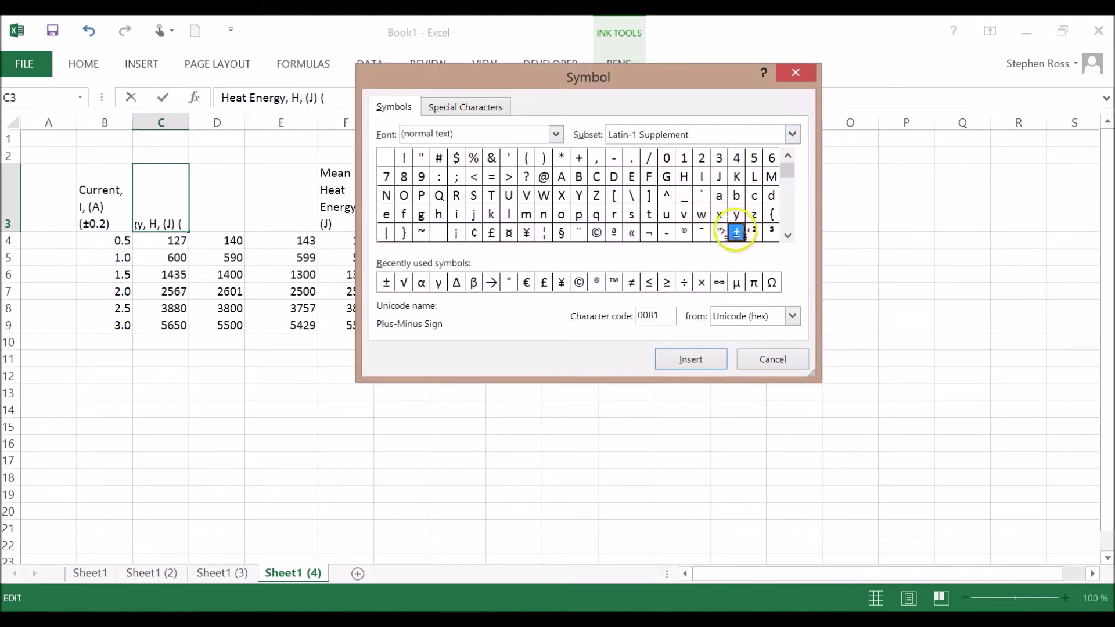
{"action": "left_click", "coordinate": [705, 358]}
{"action": "left_click", "coordinate": [755, 359]}
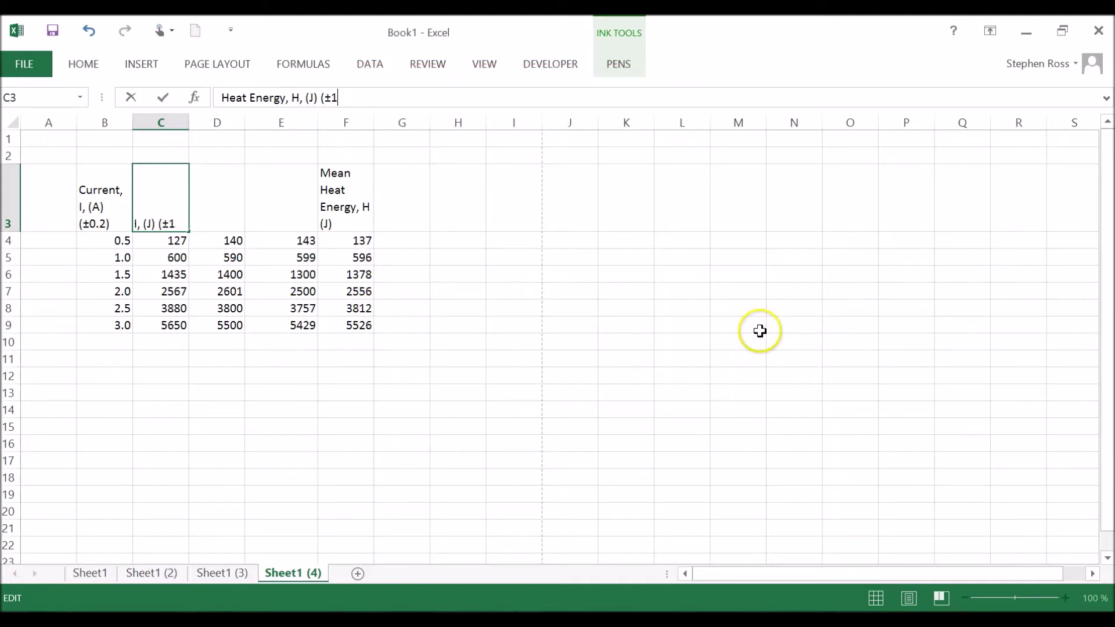
{"action": "type", "text": "1)"}
{"action": "key", "text": "Return"}
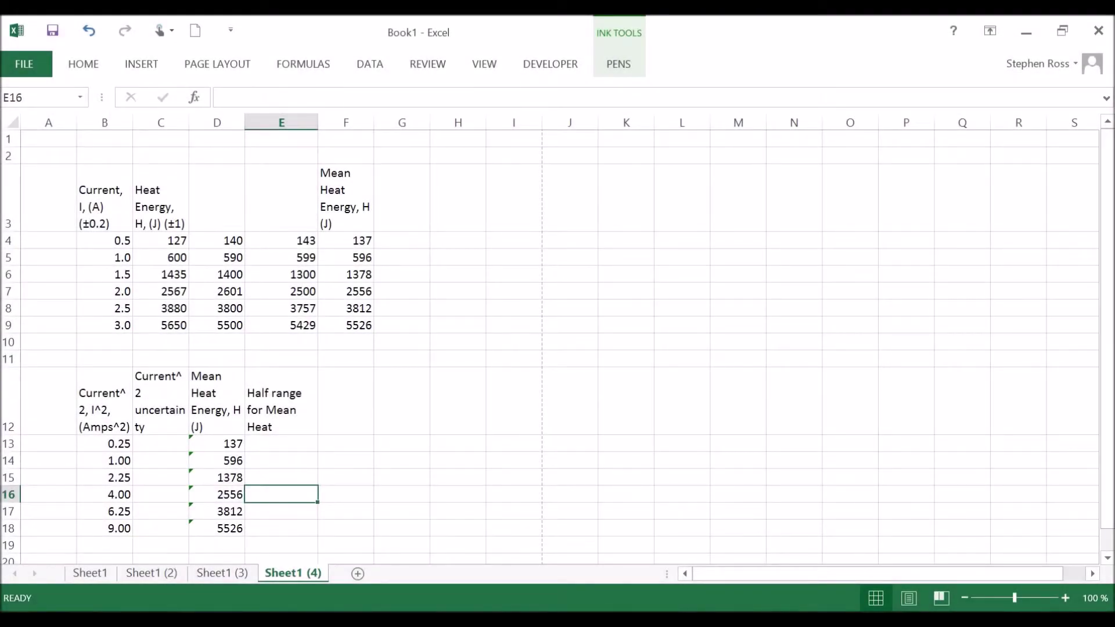
Step: Check the lower table's headers and widen column B to fit the Current^2 header
{"action": "left_click", "coordinate": [115, 388]}
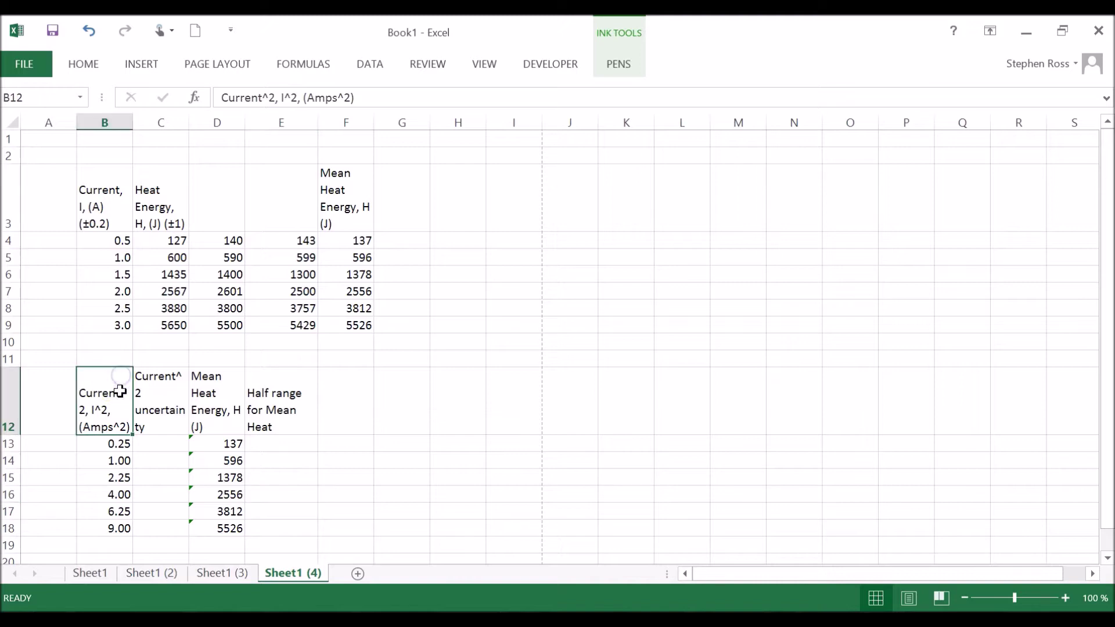
{"action": "left_click", "coordinate": [227, 428]}
{"action": "left_click", "coordinate": [293, 400]}
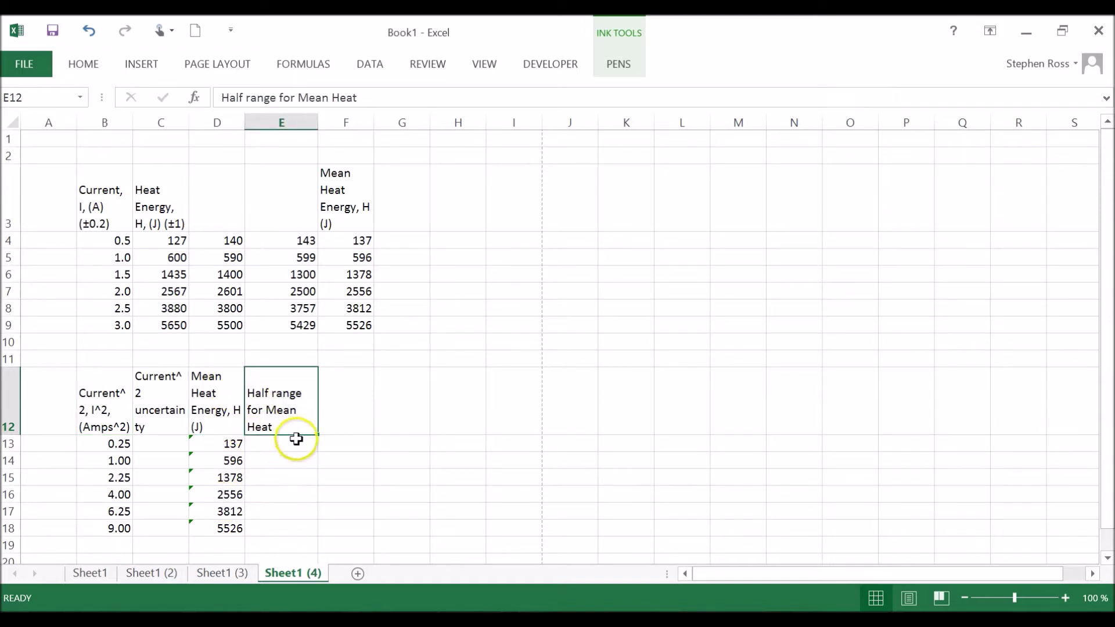
{"action": "left_click", "coordinate": [331, 378]}
{"action": "left_click", "coordinate": [112, 390]}
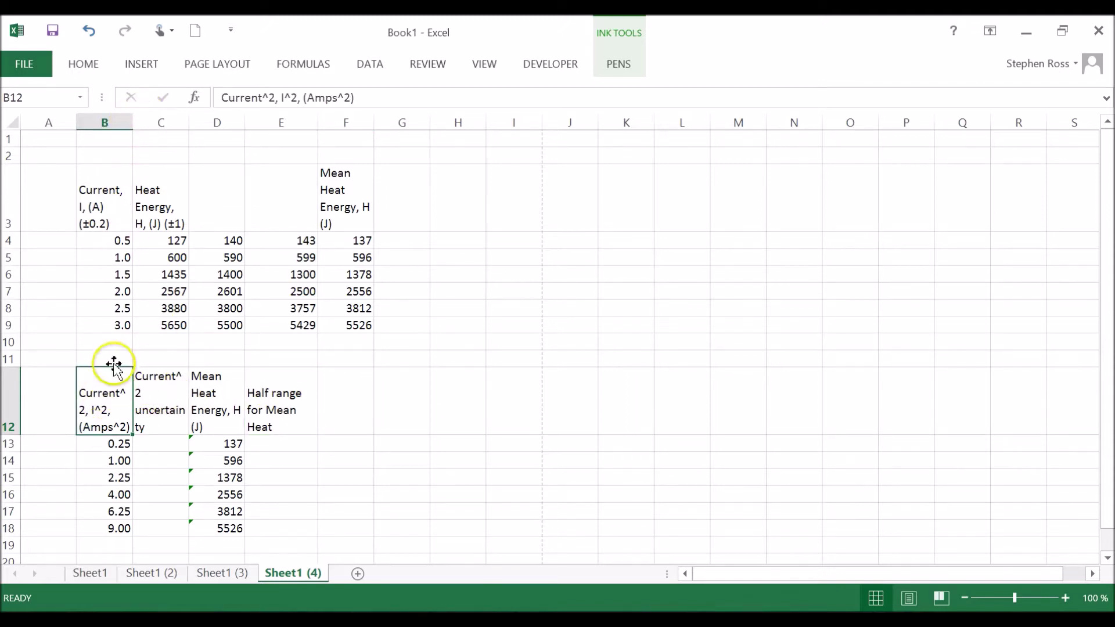
{"action": "left_click_drag", "start_coordinate": [135, 120], "coordinate": [237, 120]}
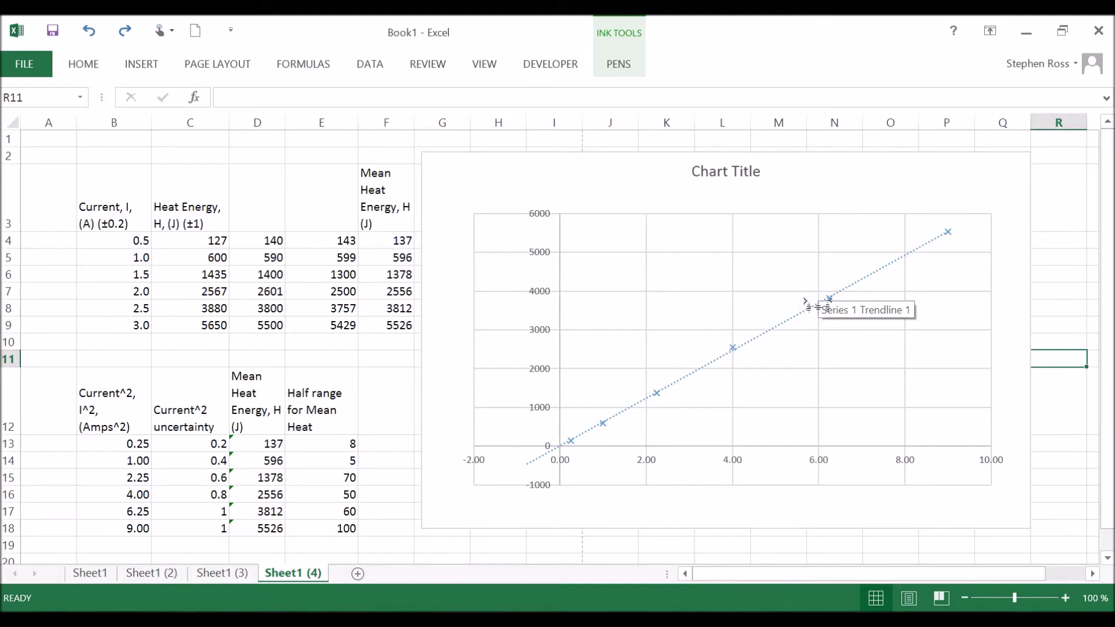
Step: Add error bars to the scatter chart from Chart Elements and open their More Options settings
{"action": "left_click", "coordinate": [977, 225]}
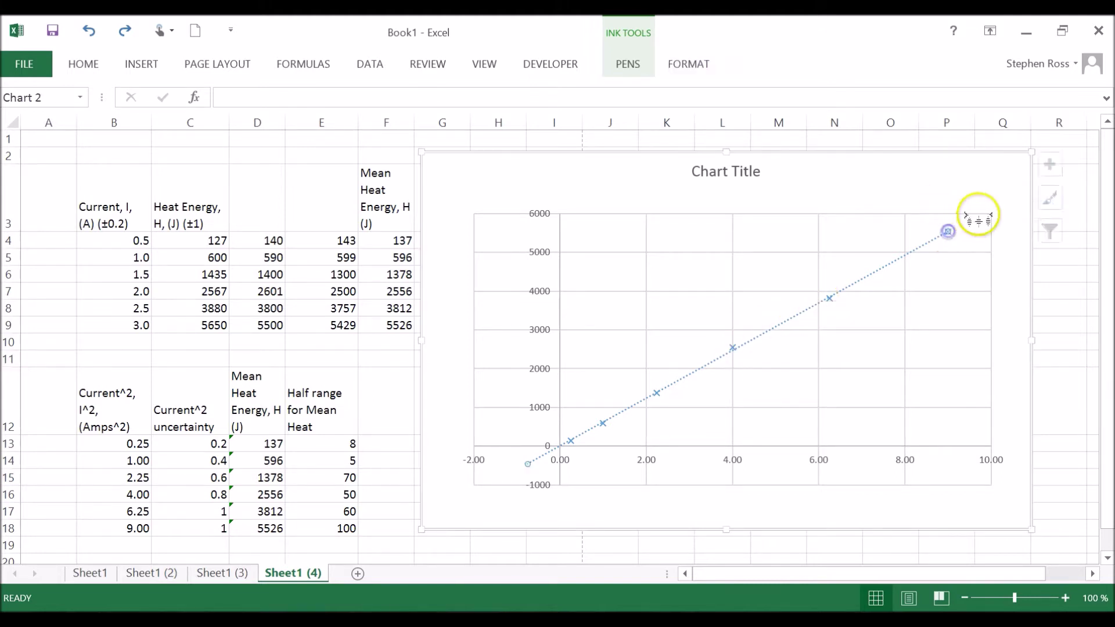
{"action": "left_click", "coordinate": [1053, 163]}
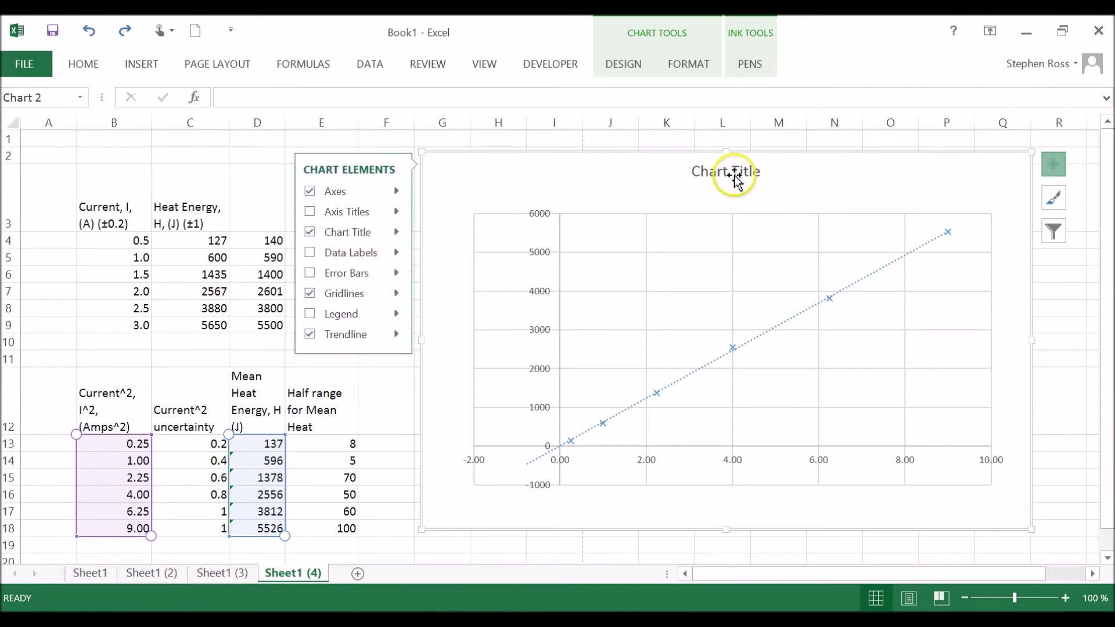
{"action": "left_click", "coordinate": [398, 275]}
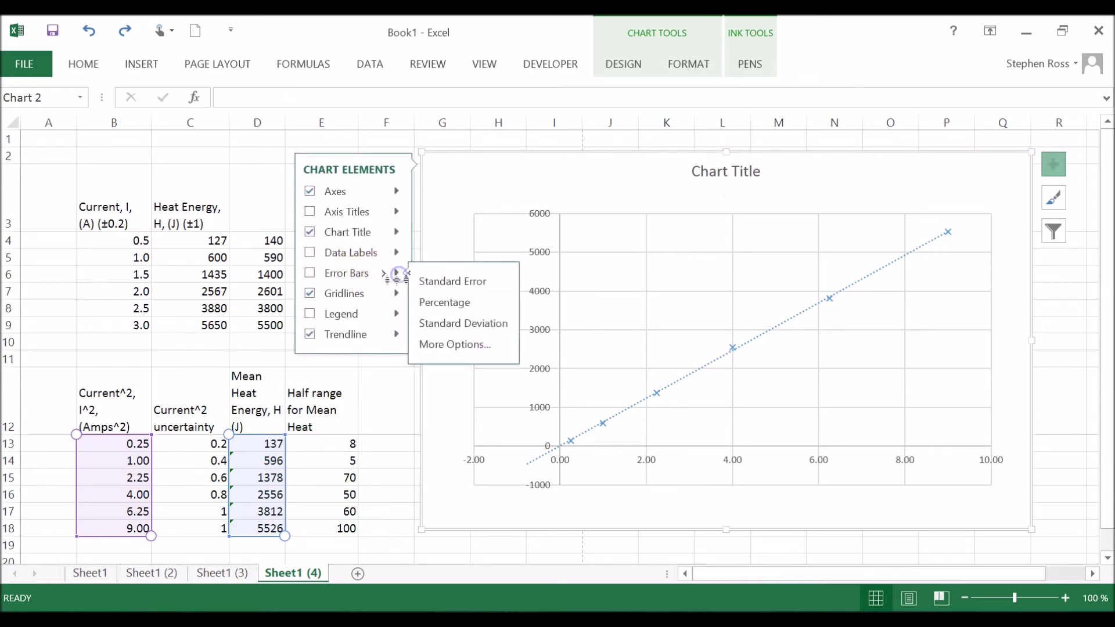
{"action": "left_click", "coordinate": [464, 344]}
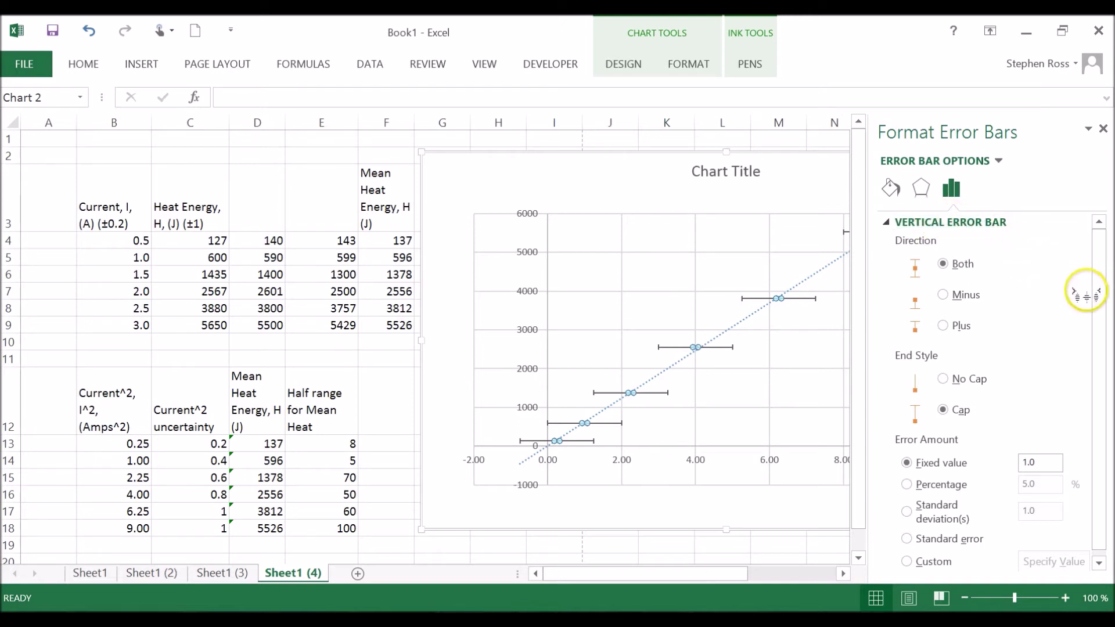
Step: Set the vertical error bars' Error Amount to Custom and open Specify Value
{"action": "left_click_drag", "start_coordinate": [1097, 302], "coordinate": [1099, 348]}
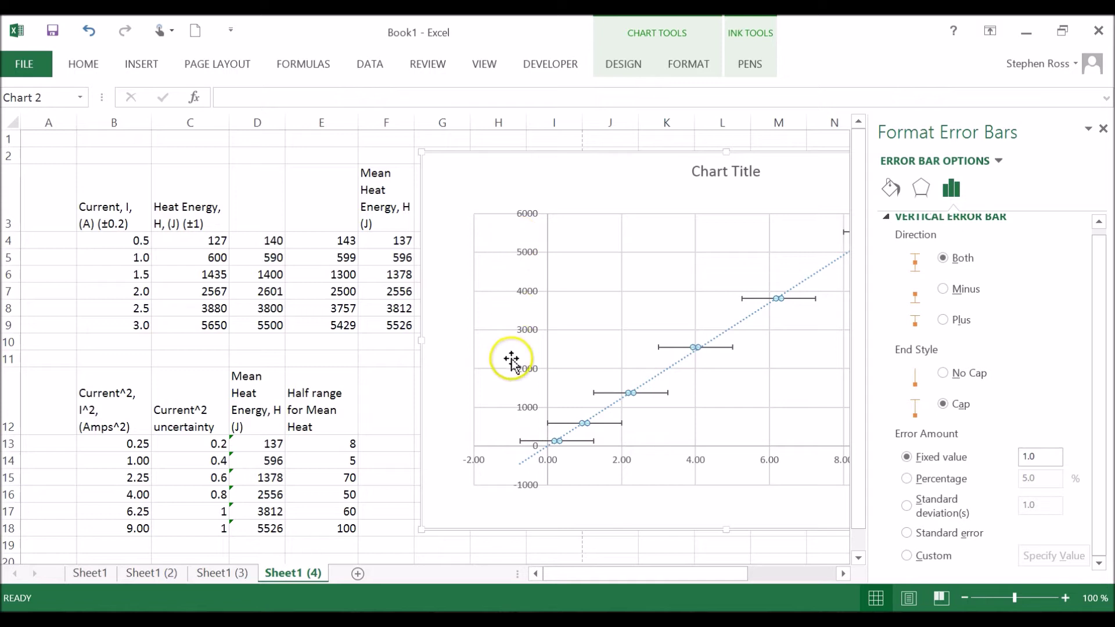
{"action": "left_click", "coordinate": [907, 556]}
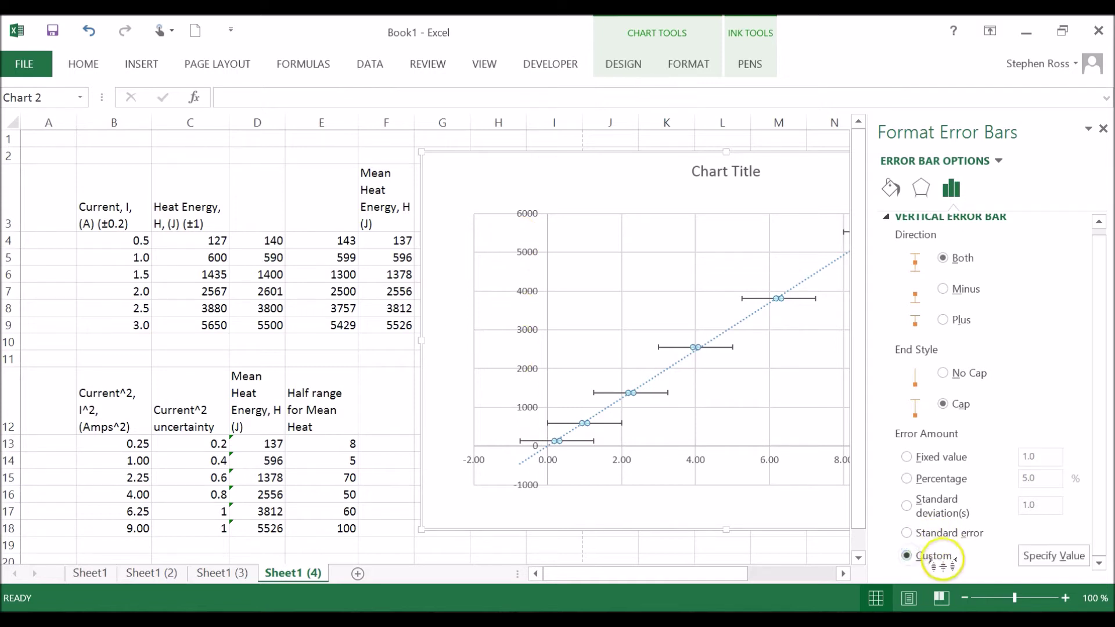
{"action": "left_click", "coordinate": [1049, 556]}
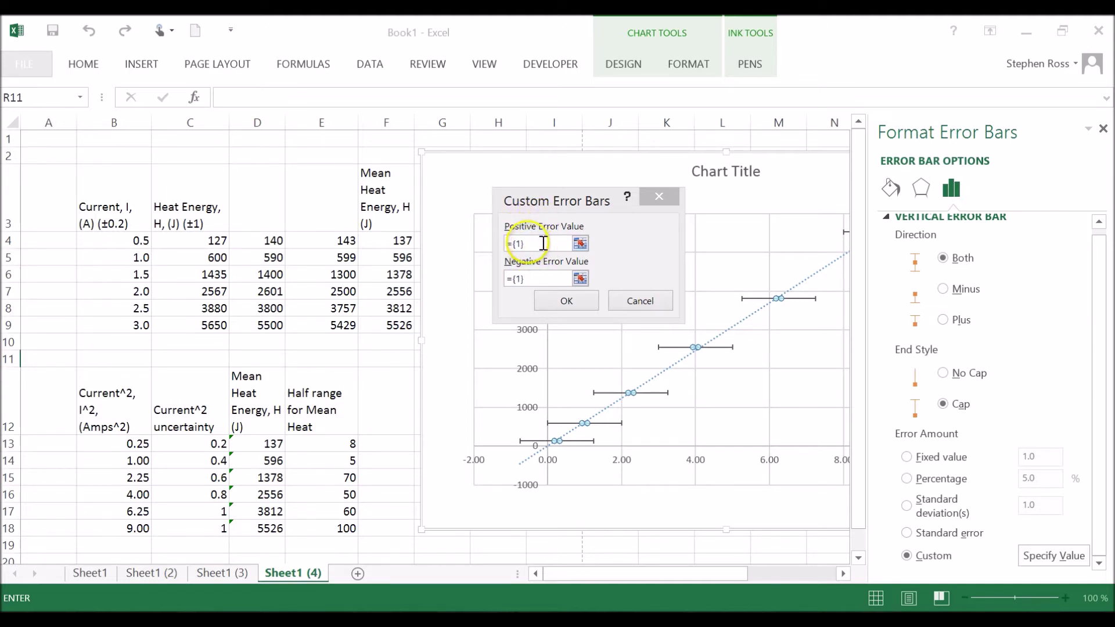
Step: Set the positive vertical error value to the half-range cells E13:E18
{"action": "left_click", "coordinate": [524, 243]}
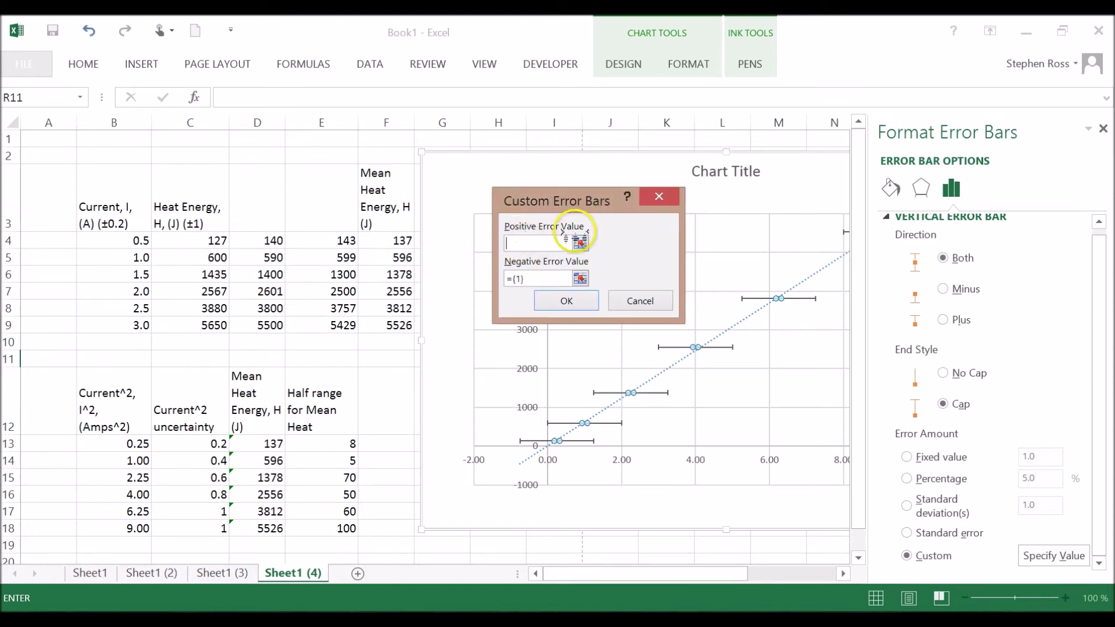
{"action": "left_click", "coordinate": [579, 240]}
{"action": "left_click_drag", "start_coordinate": [348, 444], "coordinate": [339, 519]}
{"action": "key", "text": "Return"}
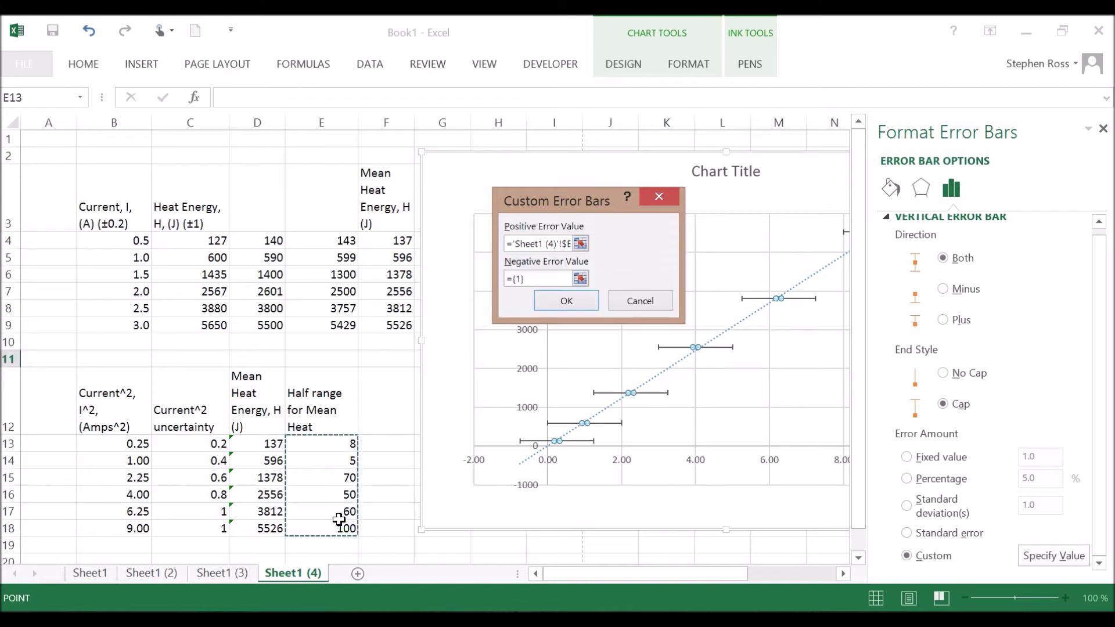
Step: Set the negative vertical error value to E13:E18 as well, confirm, and close the Format Error Bars pane
{"action": "left_click", "coordinate": [537, 273]}
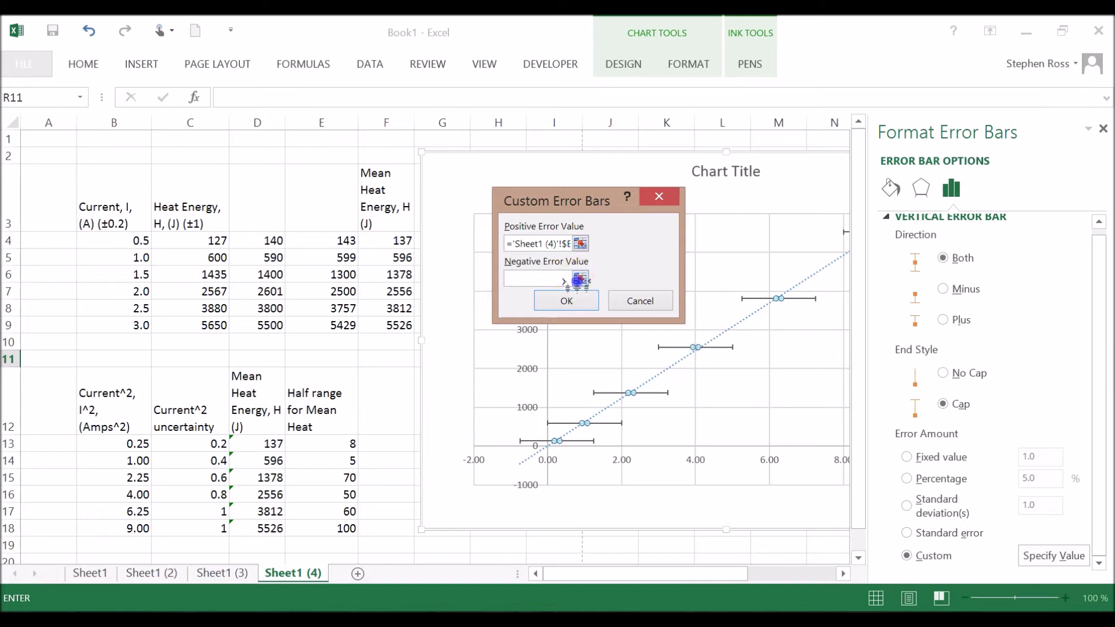
{"action": "left_click", "coordinate": [579, 281]}
{"action": "left_click_drag", "start_coordinate": [348, 444], "coordinate": [345, 528]}
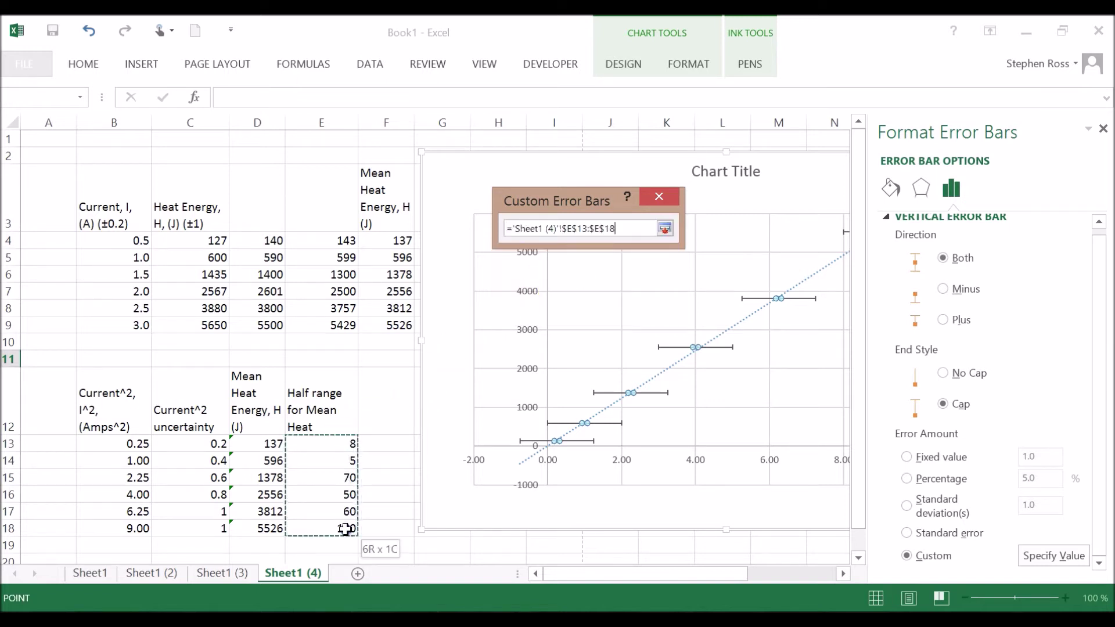
{"action": "key", "text": "Return"}
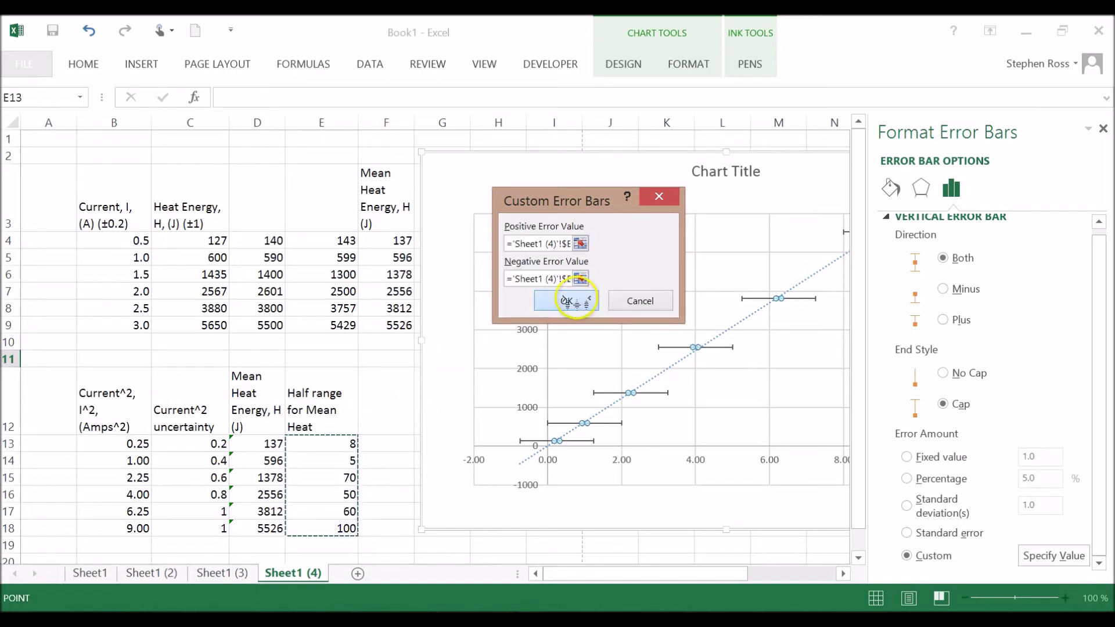
{"action": "left_click", "coordinate": [575, 299]}
{"action": "left_click", "coordinate": [1103, 129]}
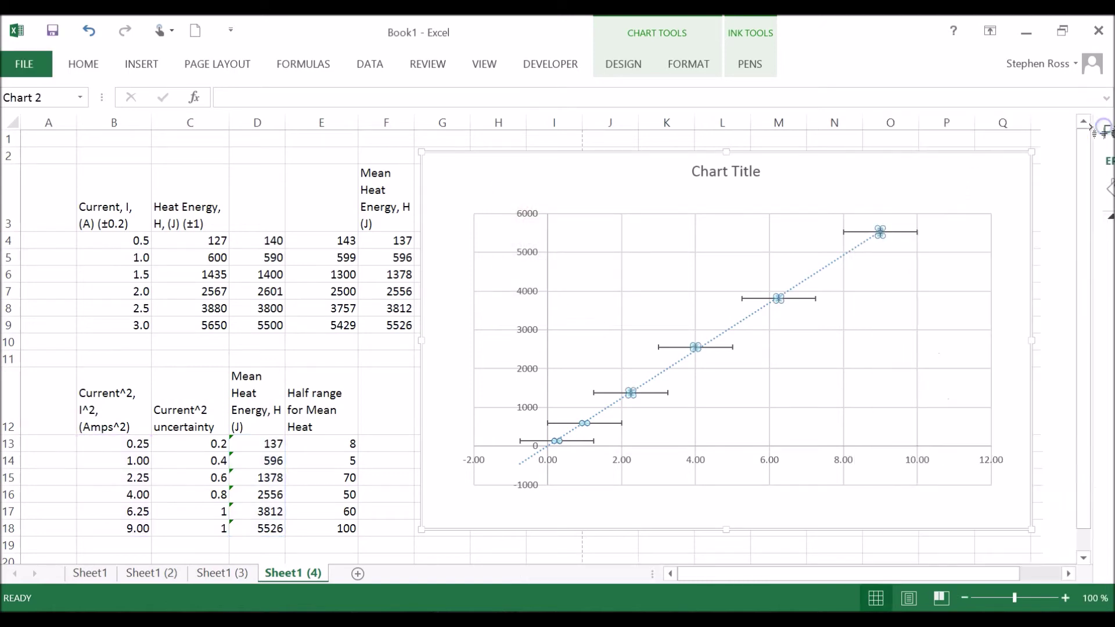
{"action": "left_click", "coordinate": [1057, 284]}
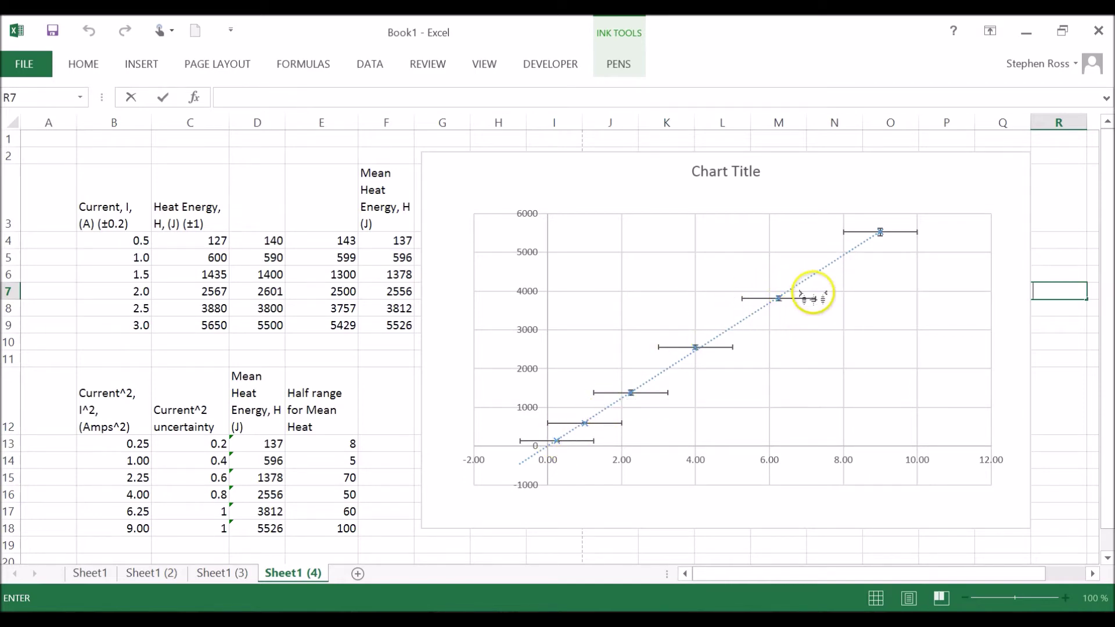
{"action": "key", "text": "Escape"}
Step: Switch to the Series 1 X Error Bars and give them a custom error amount
{"action": "left_click", "coordinate": [1006, 182]}
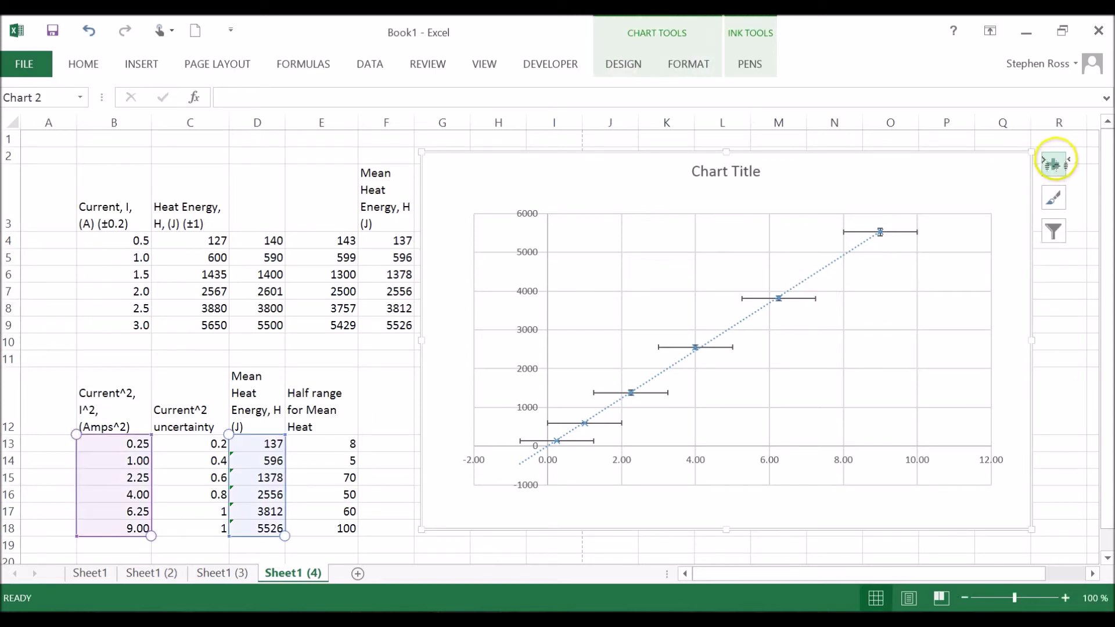
{"action": "left_click", "coordinate": [1054, 164]}
{"action": "left_click", "coordinate": [396, 273]}
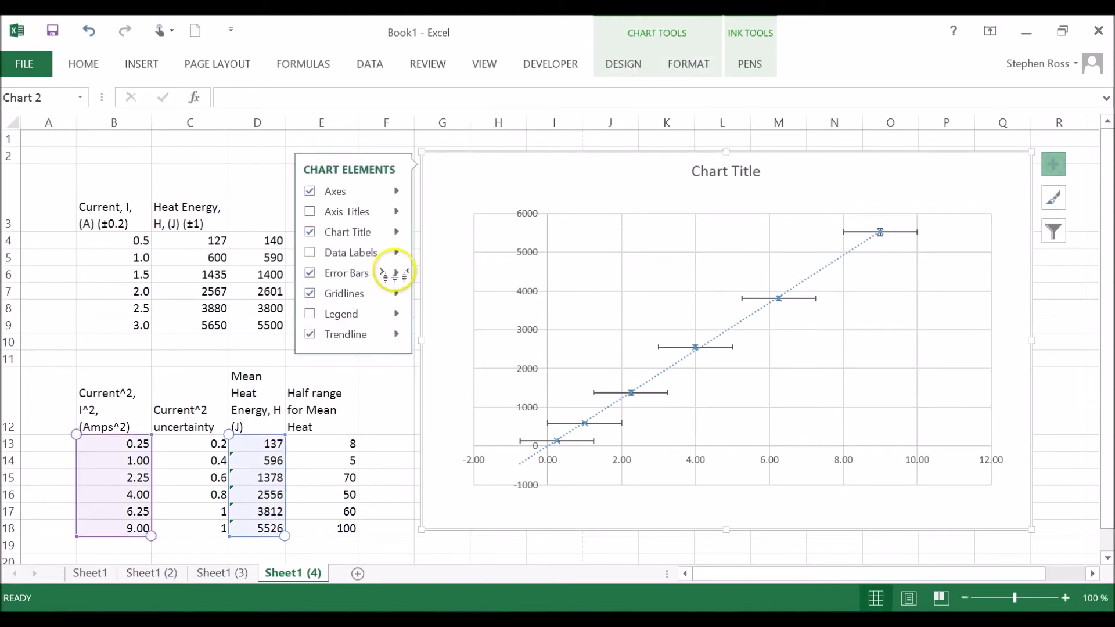
{"action": "left_click", "coordinate": [456, 344]}
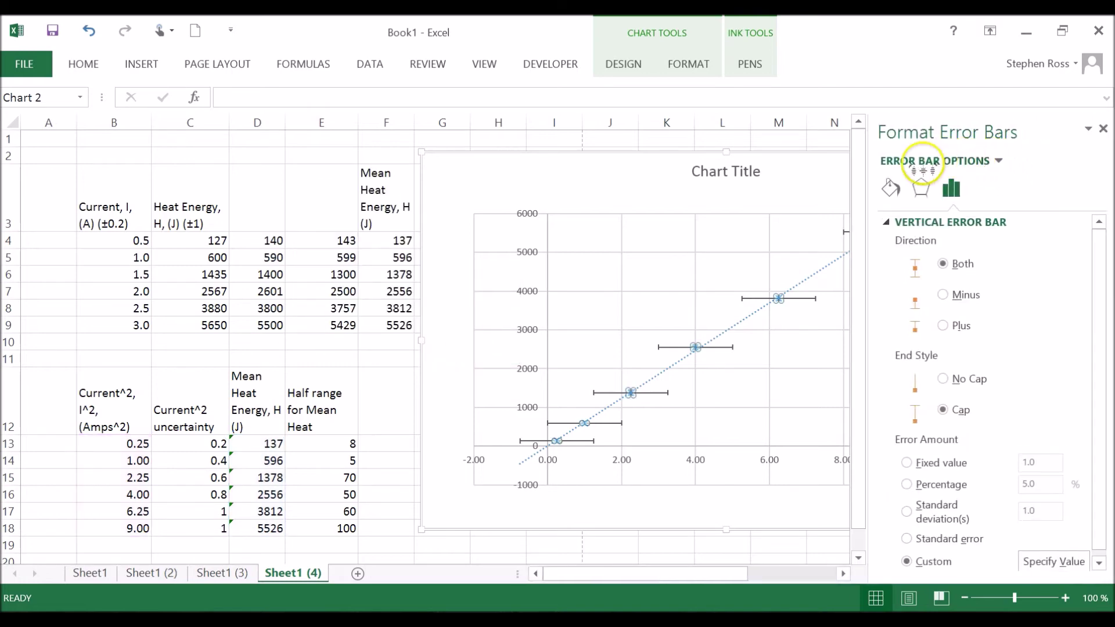
{"action": "left_click", "coordinate": [994, 160]}
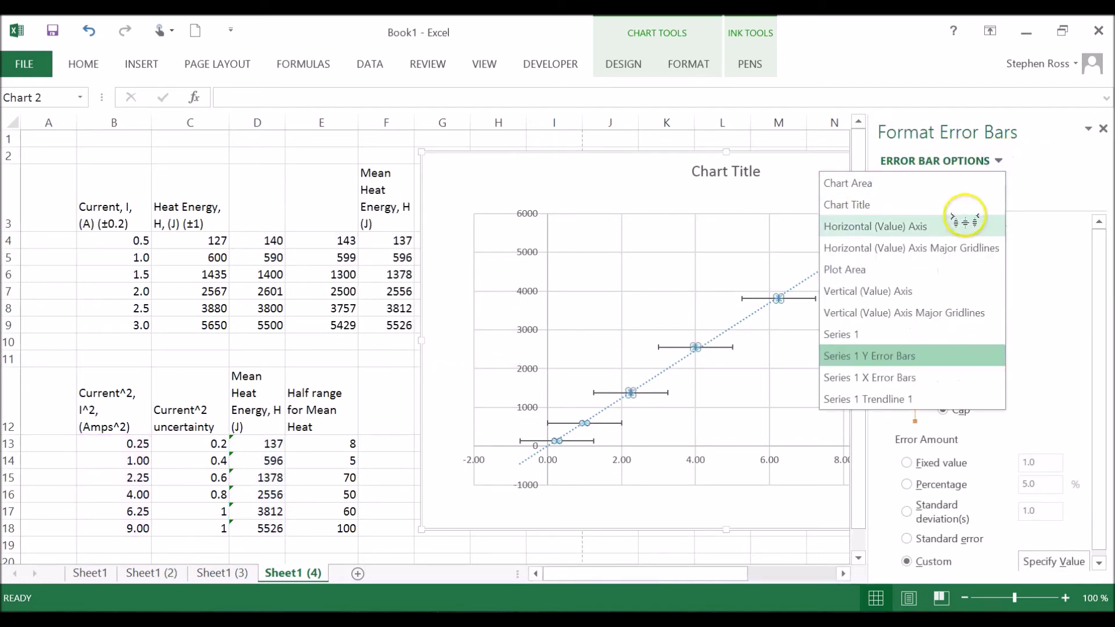
{"action": "left_click", "coordinate": [849, 378]}
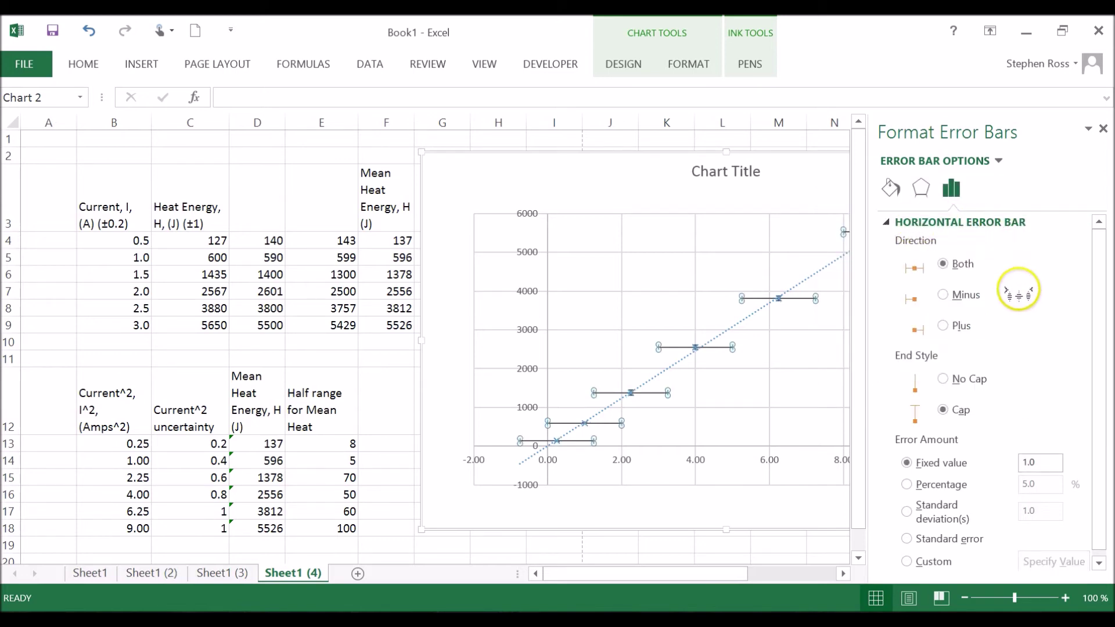
{"action": "left_click", "coordinate": [914, 560]}
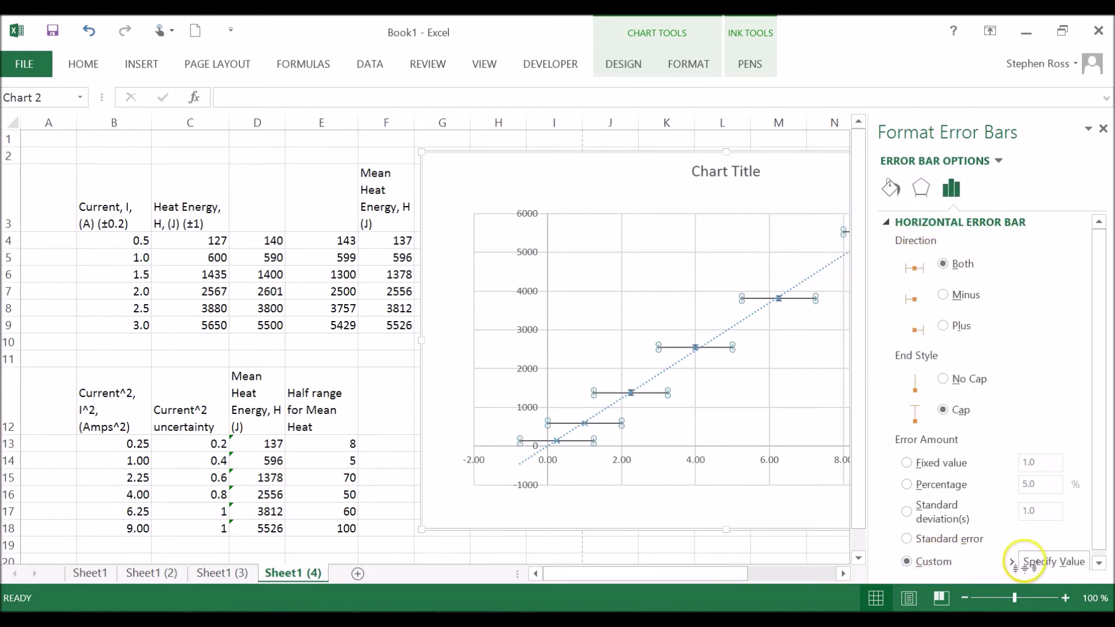
{"action": "left_click", "coordinate": [1039, 561]}
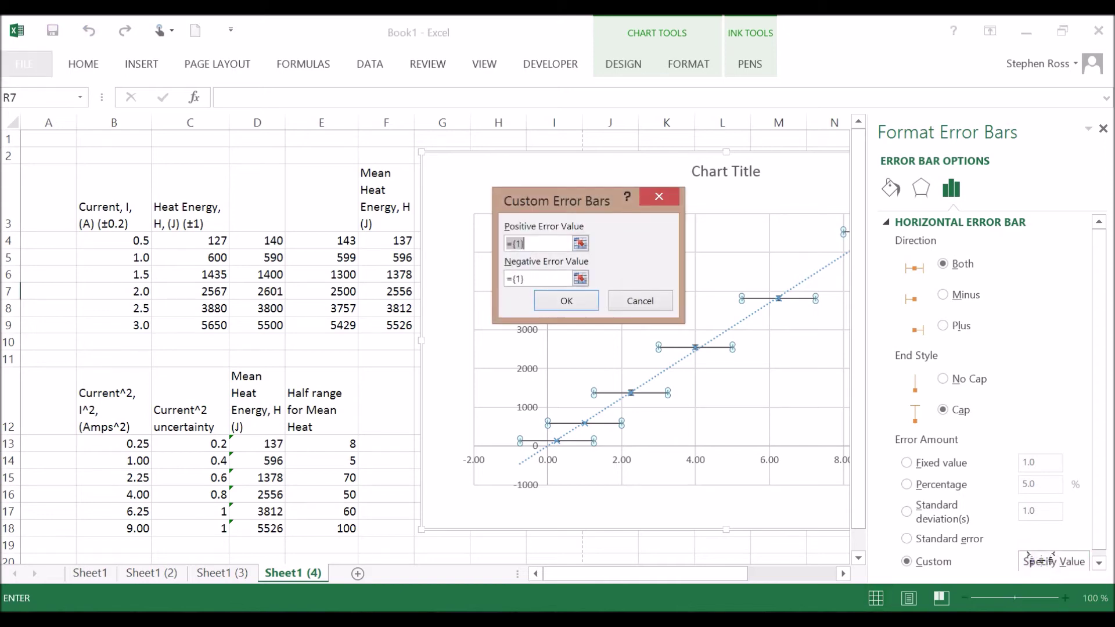
Step: Set both positive and negative horizontal error values to C13:C18 and confirm
{"action": "left_click", "coordinate": [580, 242]}
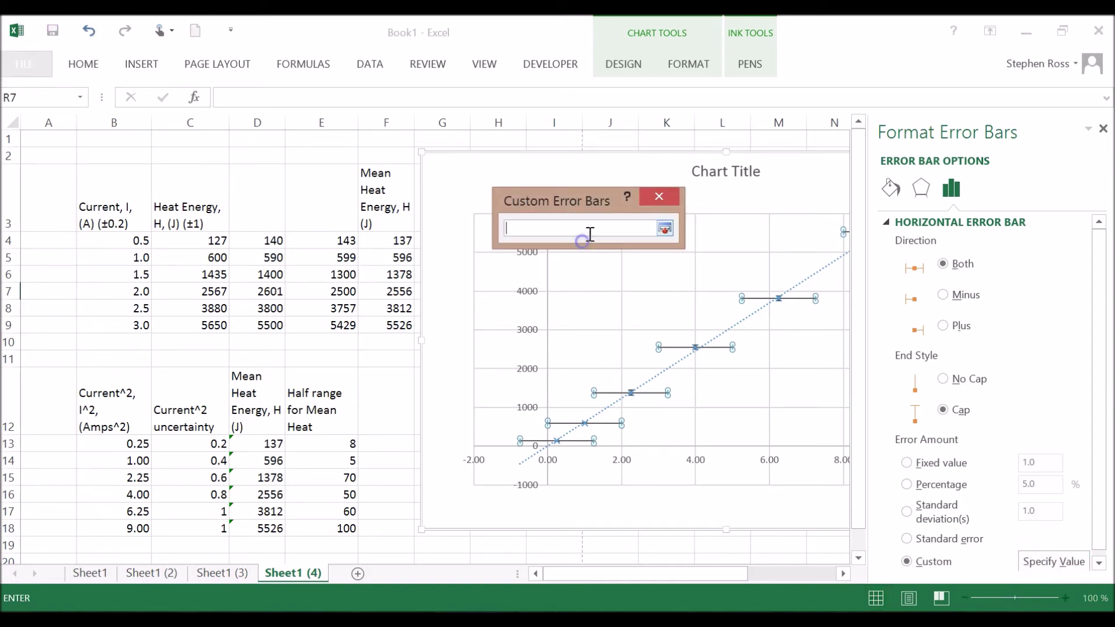
{"action": "left_click", "coordinate": [214, 441]}
{"action": "left_click_drag", "start_coordinate": [214, 441], "coordinate": [212, 525]}
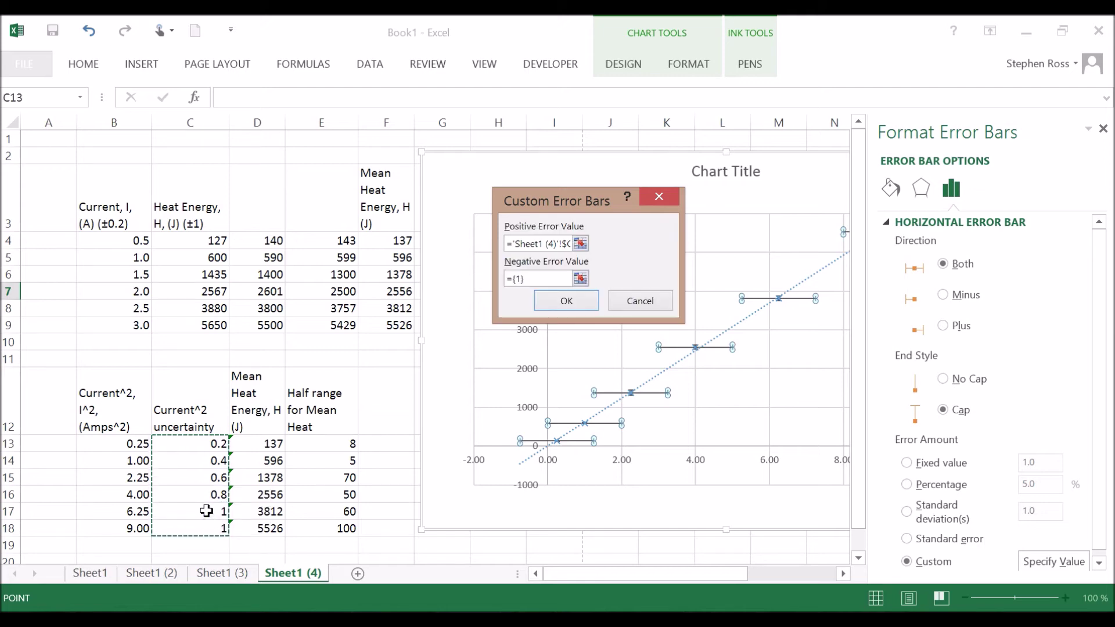
{"action": "left_click", "coordinate": [549, 279]}
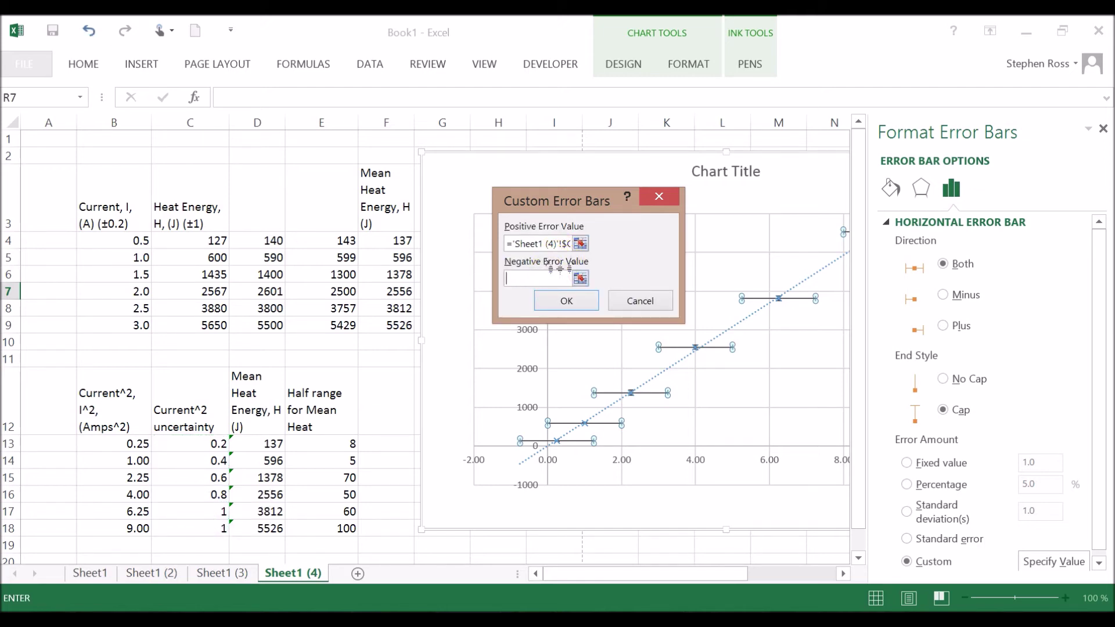
{"action": "left_click", "coordinate": [580, 279]}
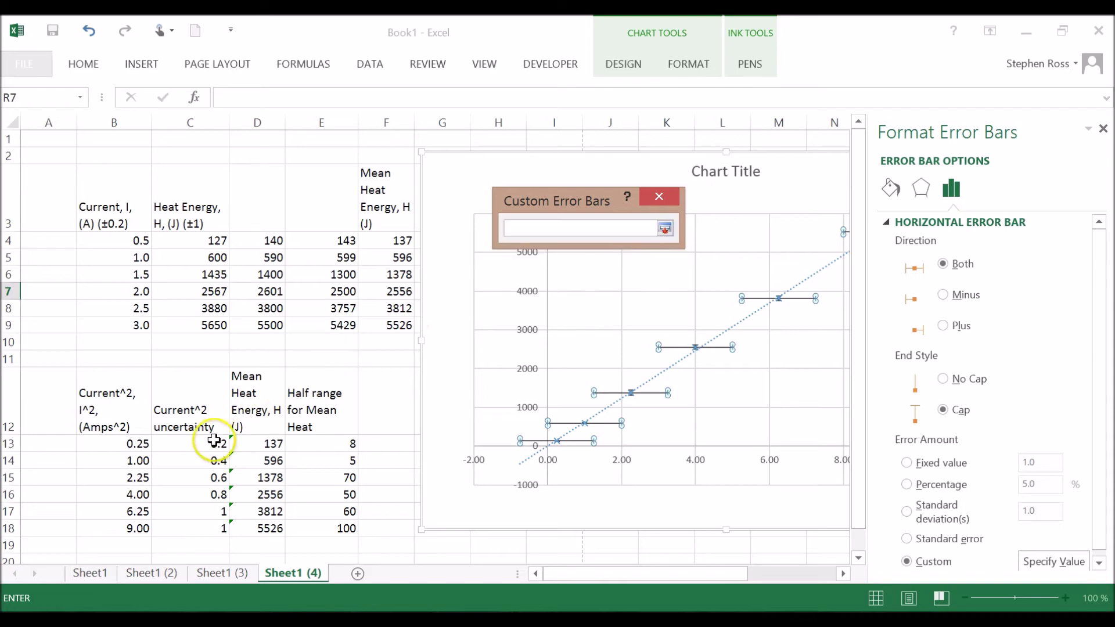
{"action": "left_click_drag", "start_coordinate": [215, 444], "coordinate": [212, 511]}
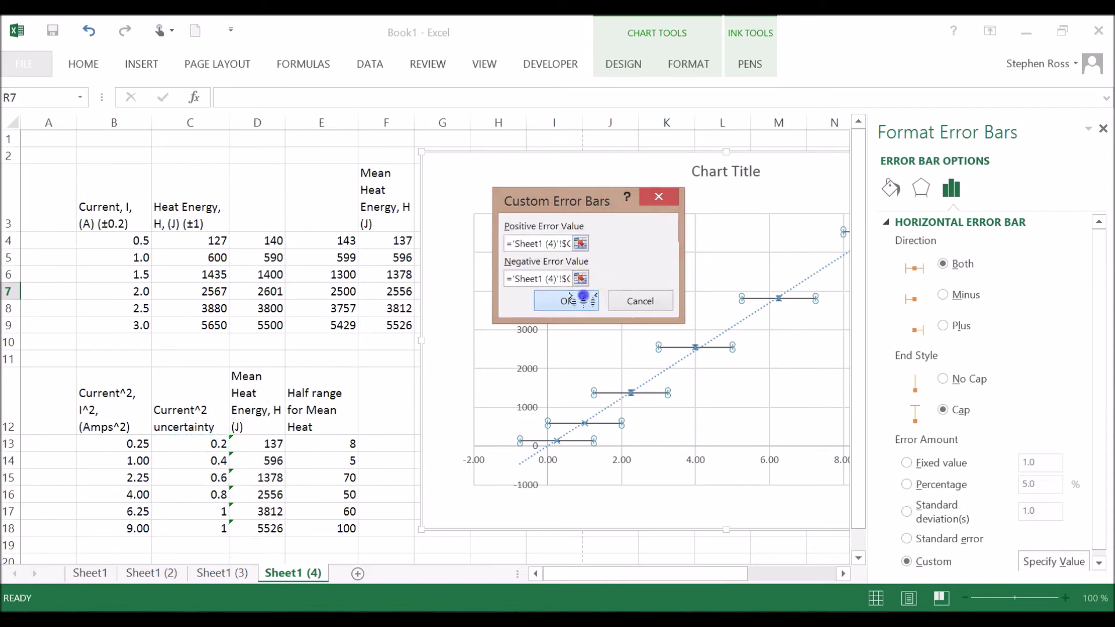
{"action": "left_click", "coordinate": [580, 296]}
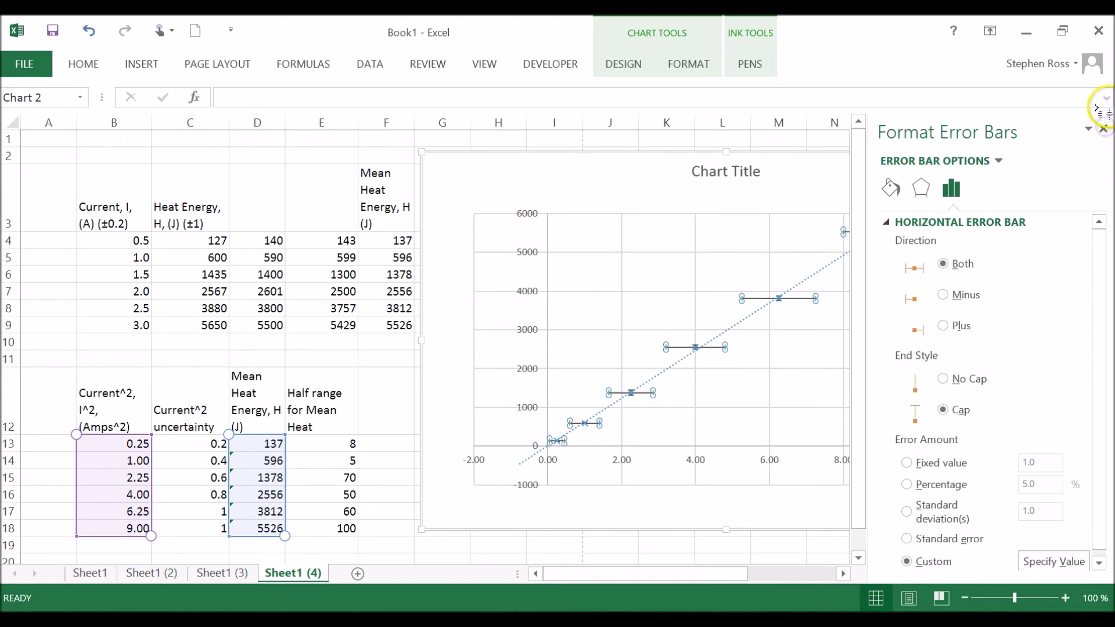
Step: Close the error bar pane and nudge the trendline equation label slightly down and right
{"action": "left_click", "coordinate": [1091, 131]}
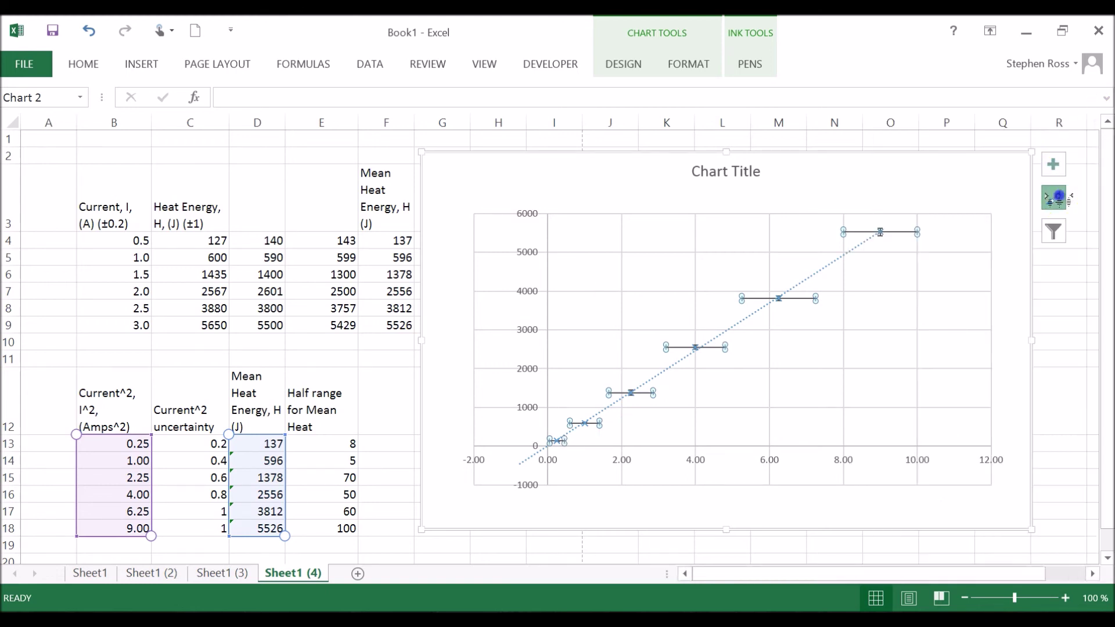
{"action": "left_click", "coordinate": [1053, 198]}
{"action": "left_click", "coordinate": [1051, 284]}
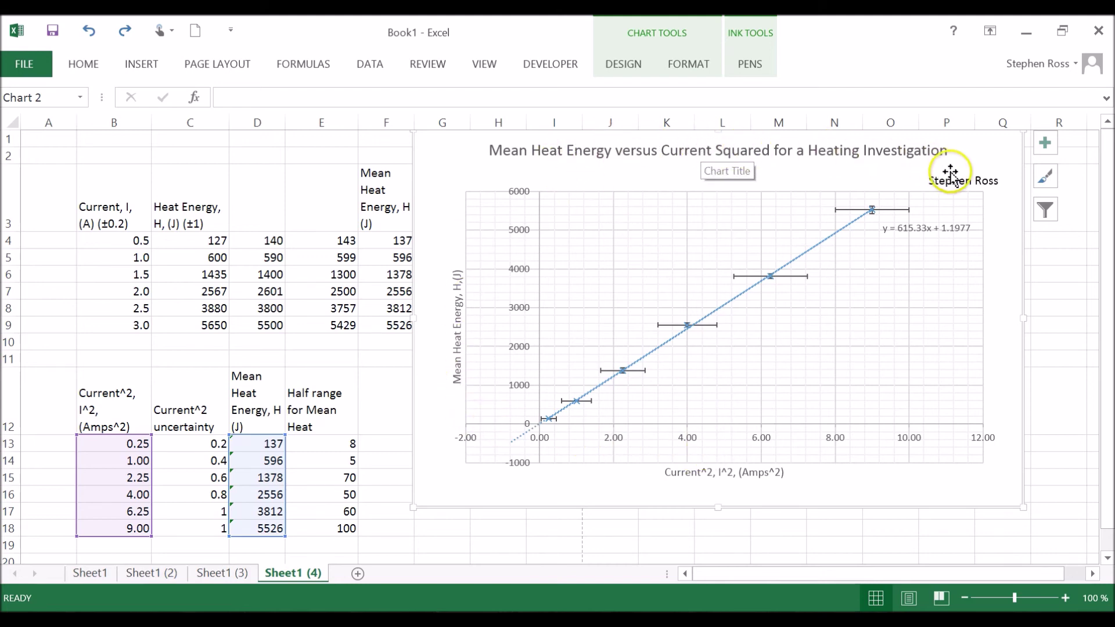
{"action": "left_click", "coordinate": [929, 231]}
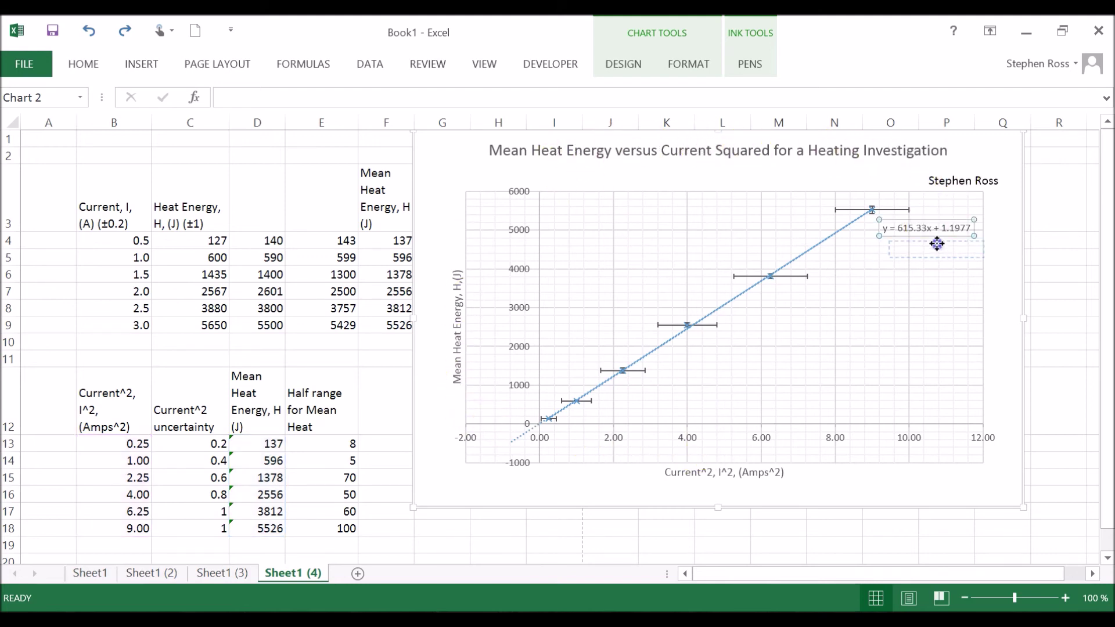
{"action": "left_click_drag", "start_coordinate": [929, 231], "coordinate": [939, 235]}
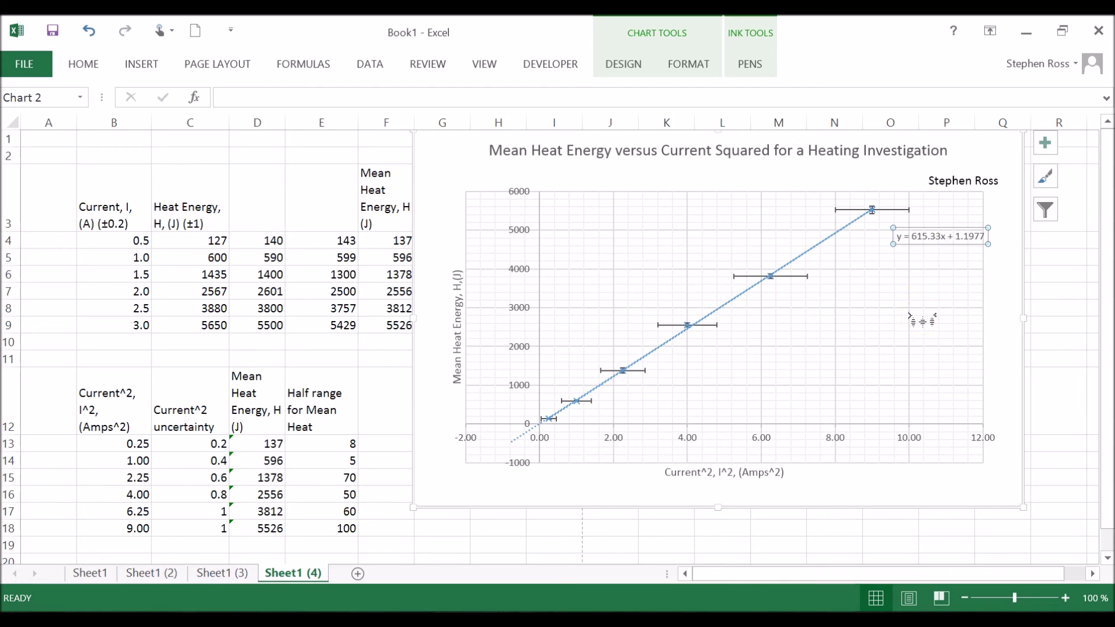
{"action": "left_click", "coordinate": [1010, 154]}
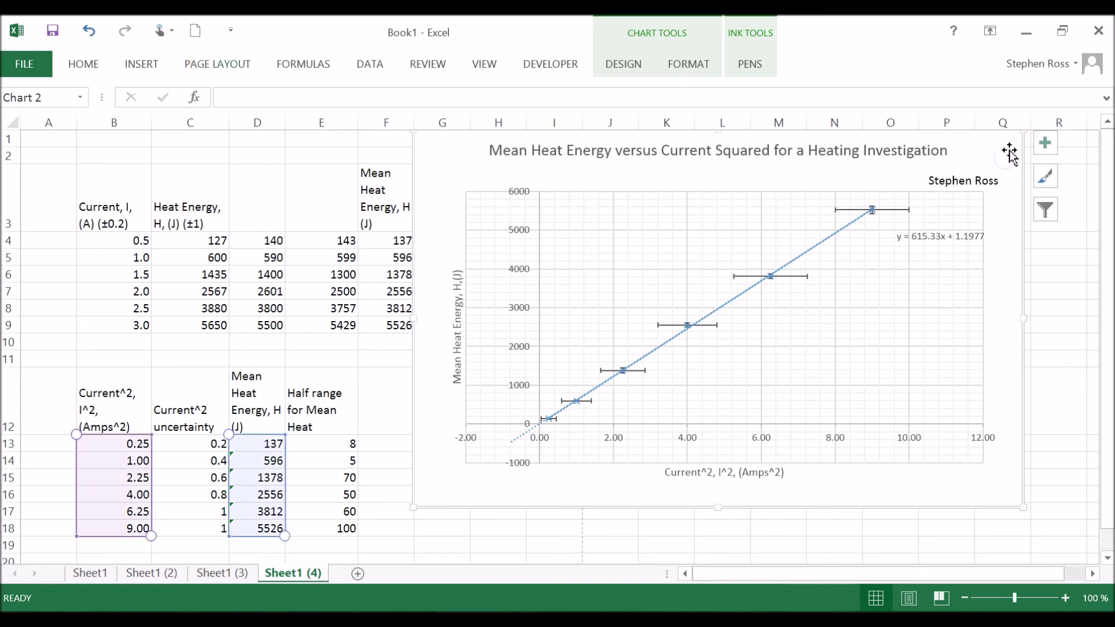
Step: Draw a straight Line shape across the chart from near the origin to above the top point
{"action": "left_click", "coordinate": [141, 64]}
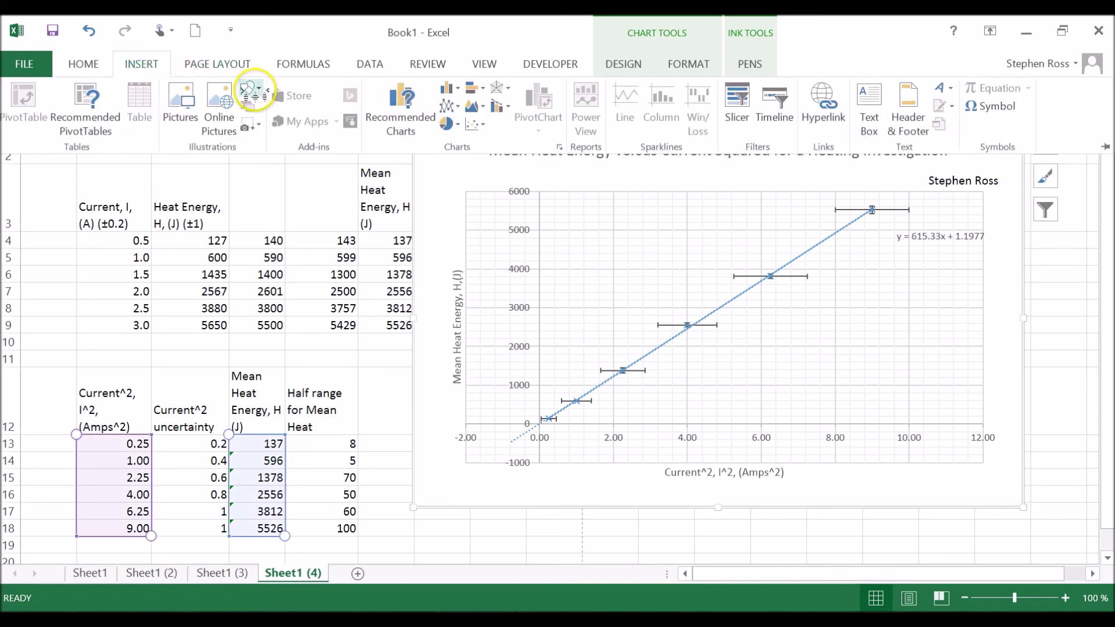
{"action": "left_click", "coordinate": [253, 91]}
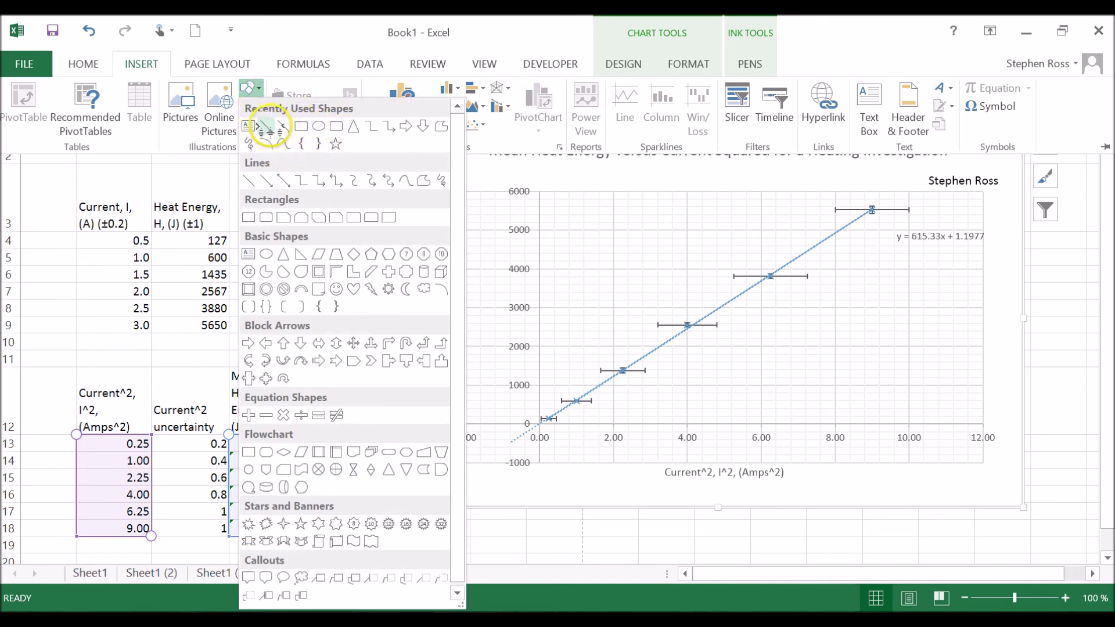
{"action": "left_click", "coordinate": [266, 126]}
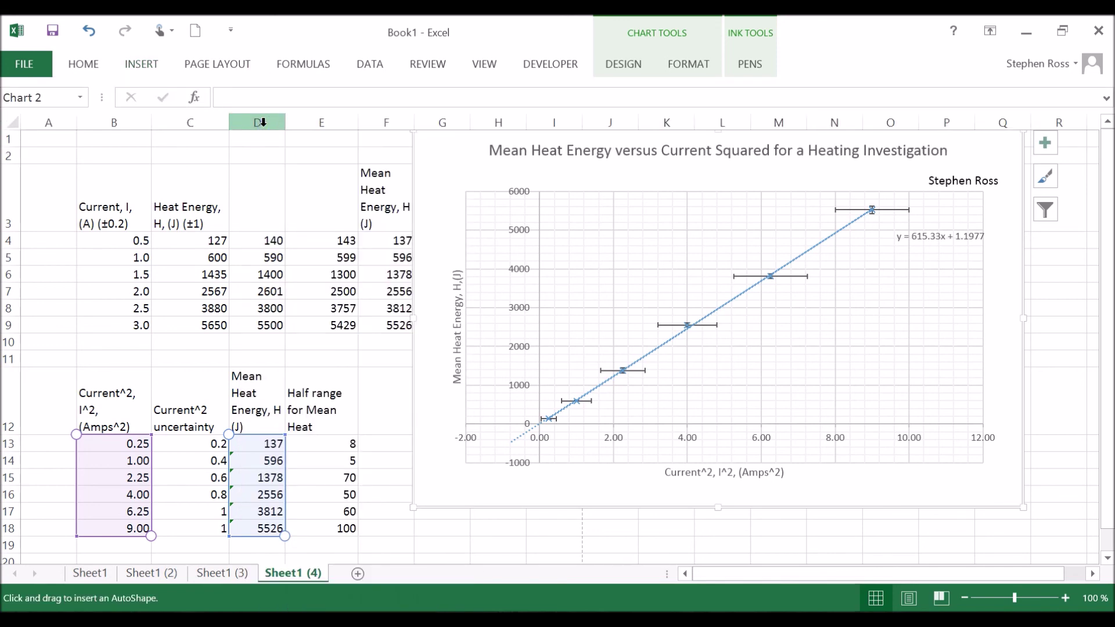
{"action": "left_click_drag", "start_coordinate": [542, 430], "coordinate": [879, 182]}
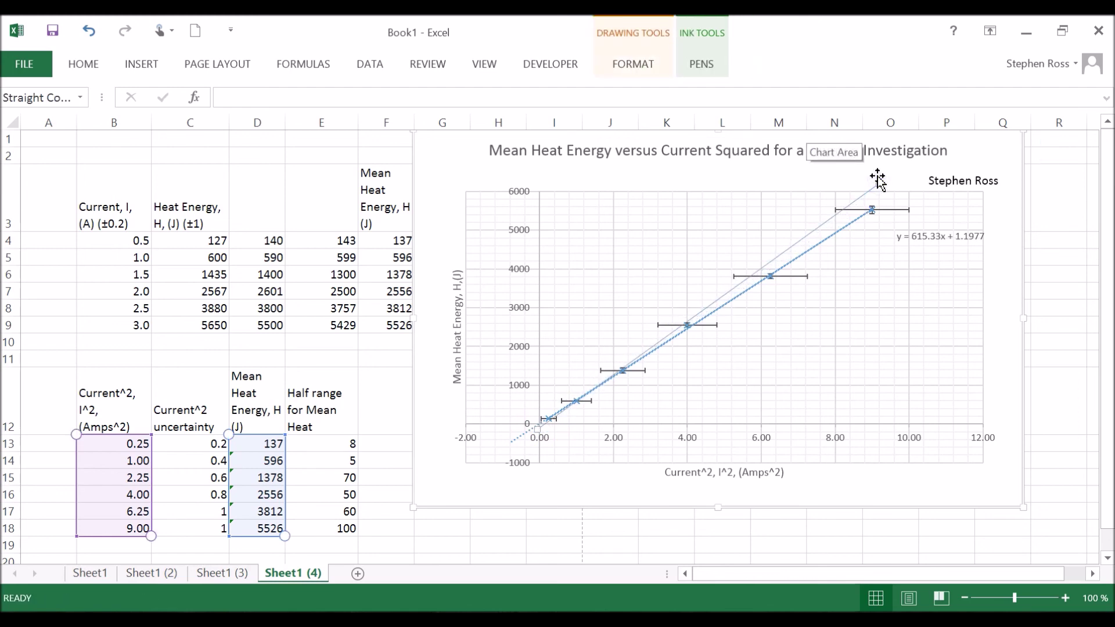